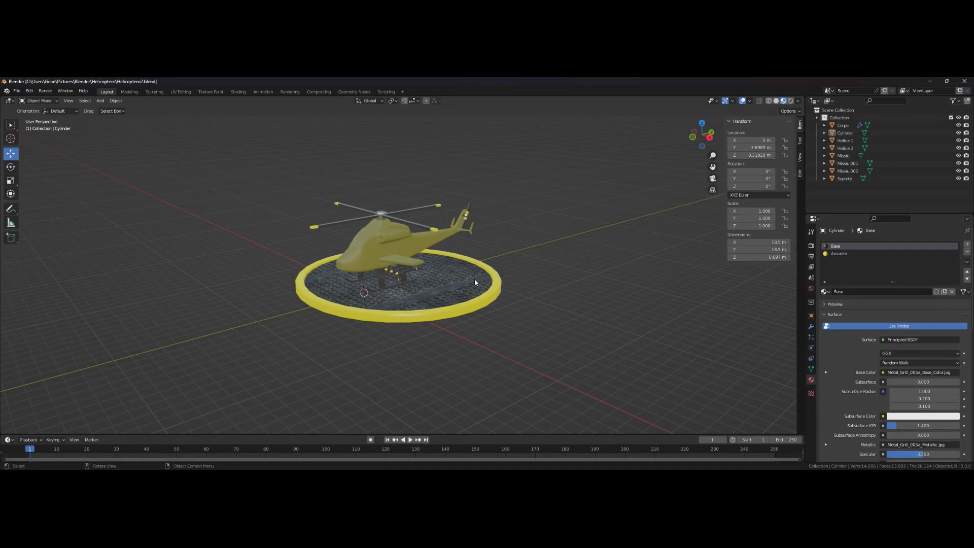
Select the helipad cylinder, switch to the Select Box tool, and open the Shading workspace.
left_click(475, 282)
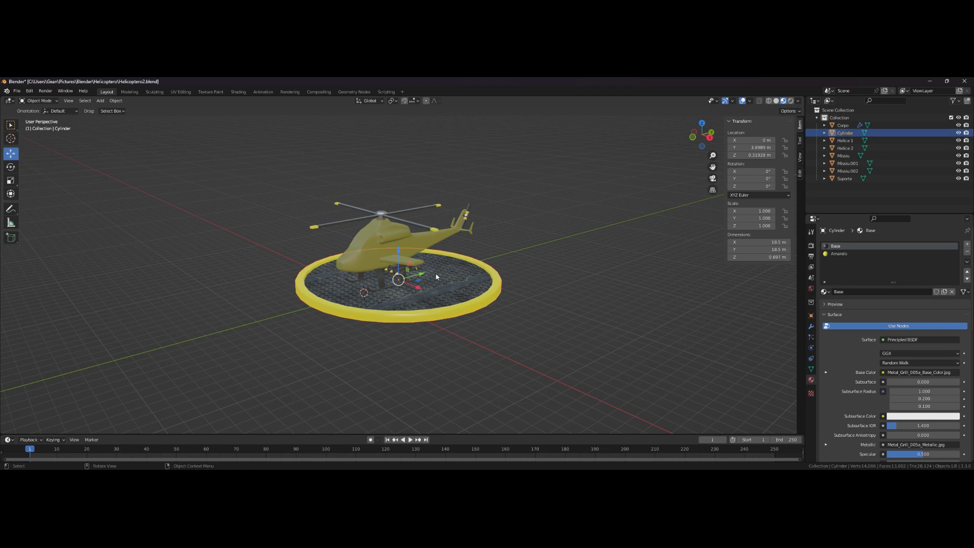
left_click(12, 125)
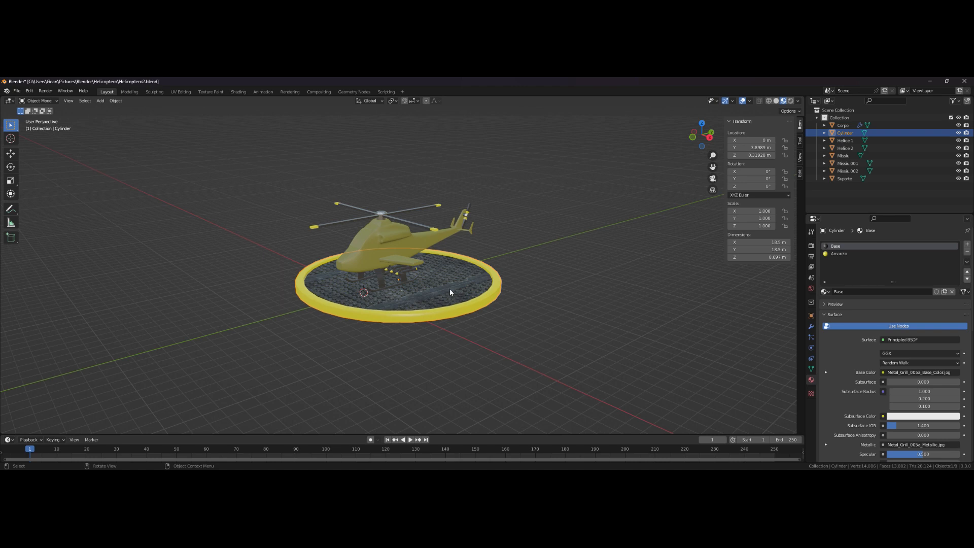
left_click(239, 91)
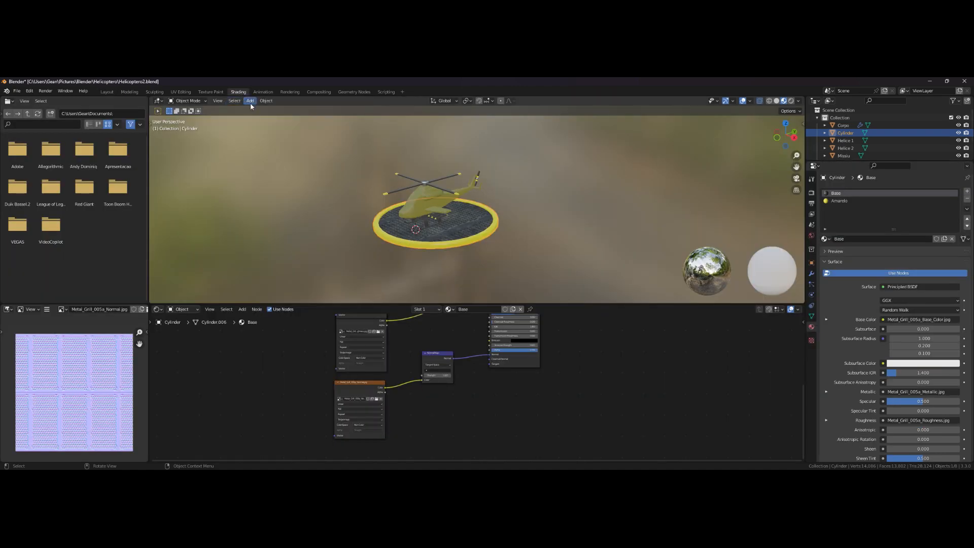
Collapse the Metal_Grill_005a_Base_Color.jpg node and move it closer to the Principled BSDF node.
scroll(429, 330, "down", 2)
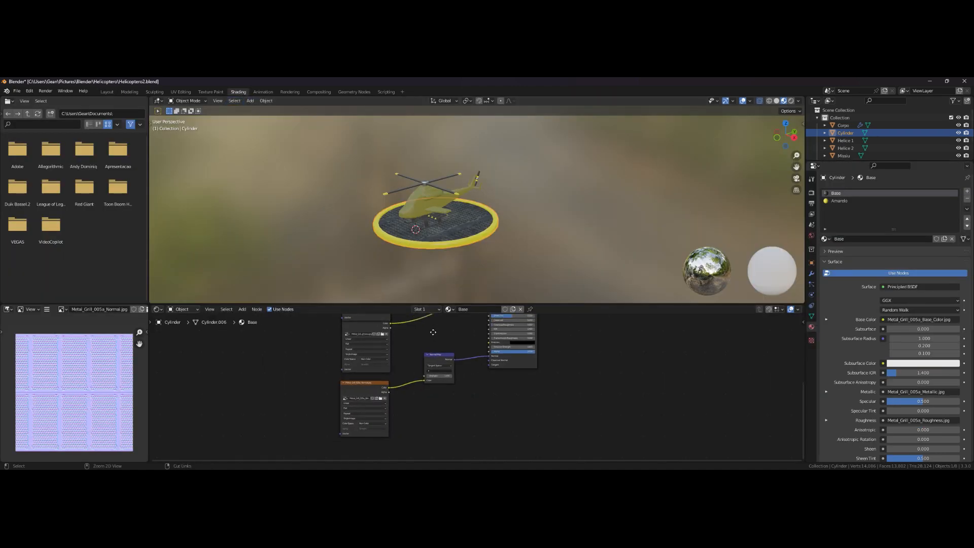
middle_click_drag(431, 336, 422, 361)
scroll(421, 359, "up", 3)
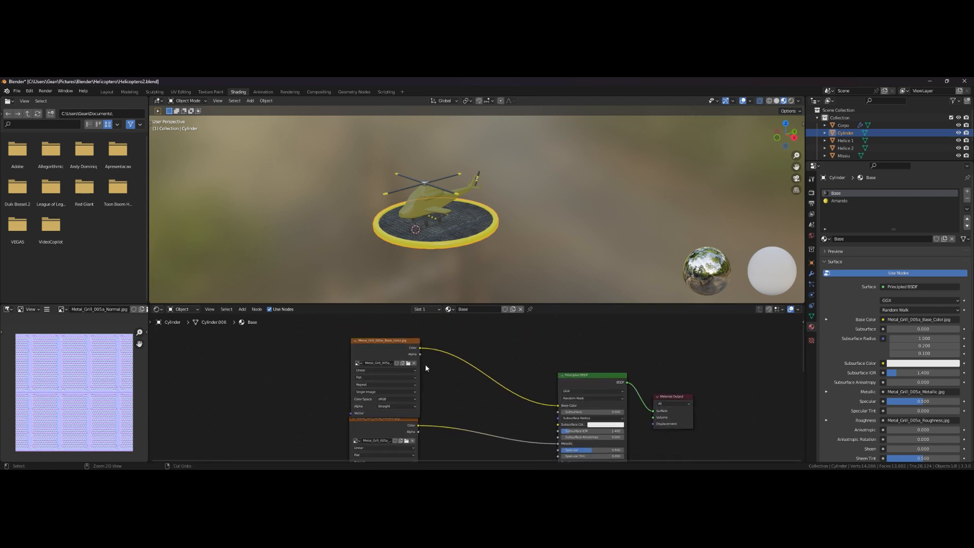
left_click(356, 342)
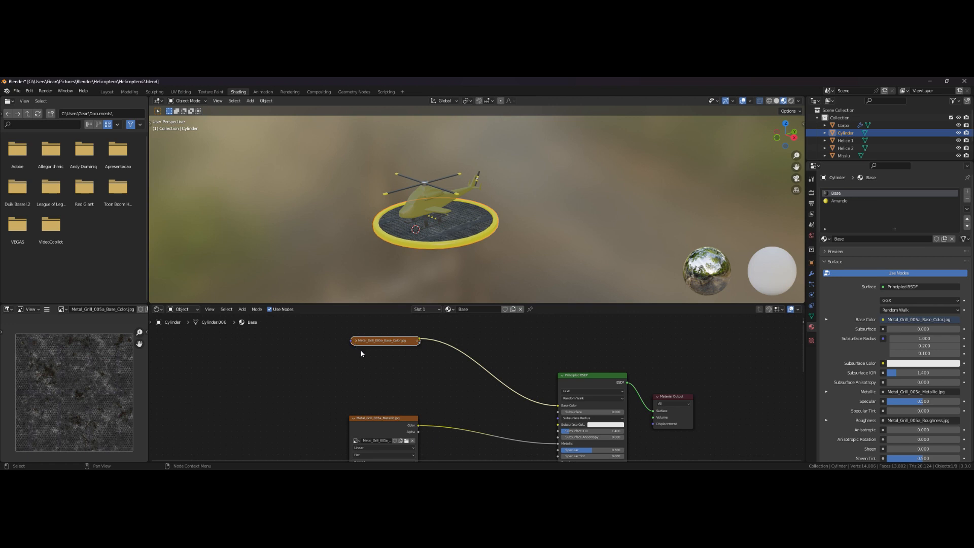
left_click_drag(391, 344, 463, 392)
Collapse the Metallic and Roughness image texture nodes and move both closer to the Principled BSDF node.
middle_click_drag(464, 392, 413, 318)
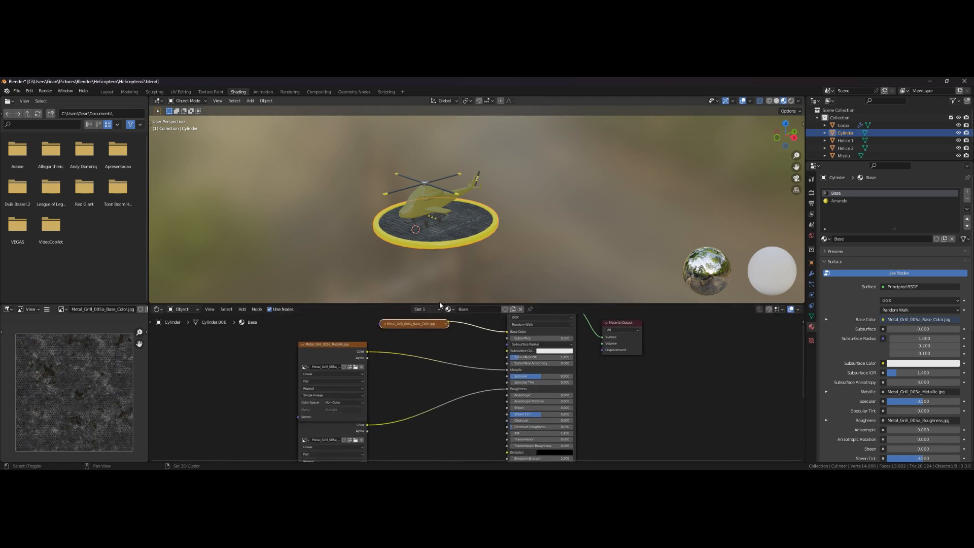
left_click(303, 346)
left_click_drag(314, 347, 411, 366)
middle_click_drag(451, 385, 453, 337)
left_click(304, 370)
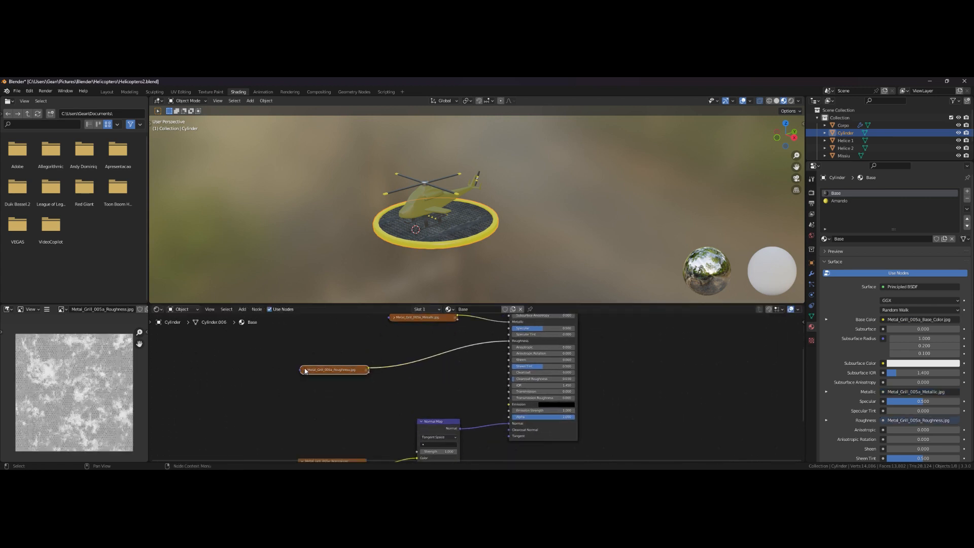
left_click_drag(318, 372, 414, 346)
Collapse the Normal Map node and the Metal_Grill_005a_Normal.jpg node, and move the image node level with the Normal Map.
middle_click_drag(459, 391, 460, 358)
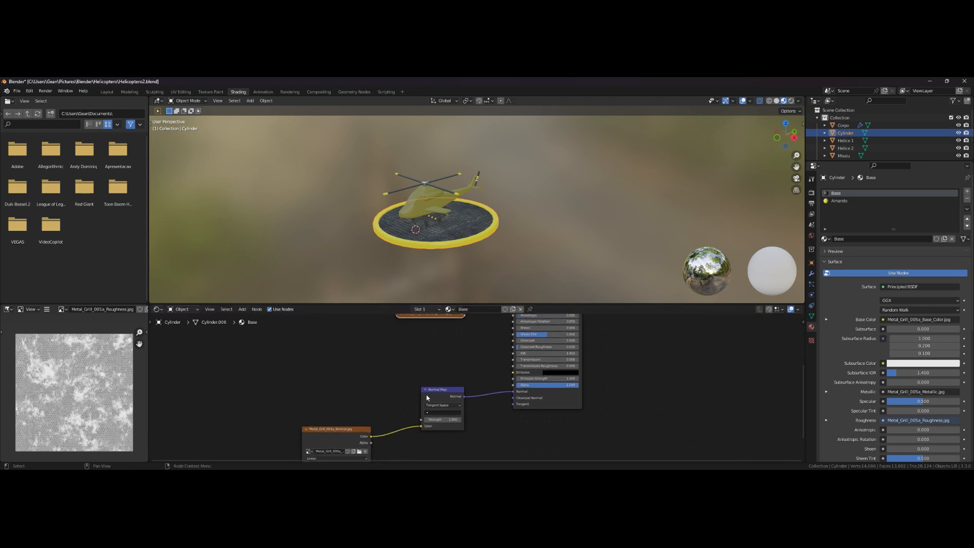
left_click(424, 391)
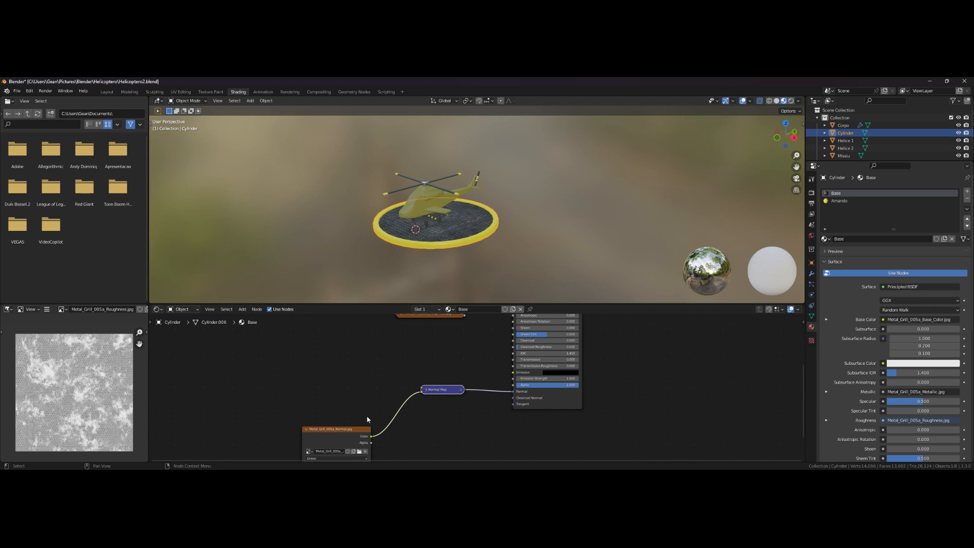
left_click(306, 430)
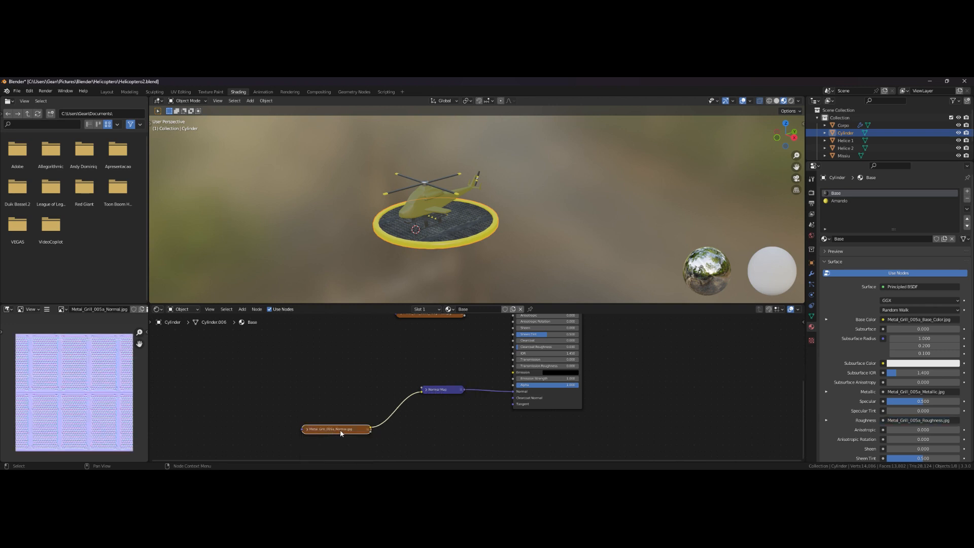
left_click_drag(349, 433, 373, 398)
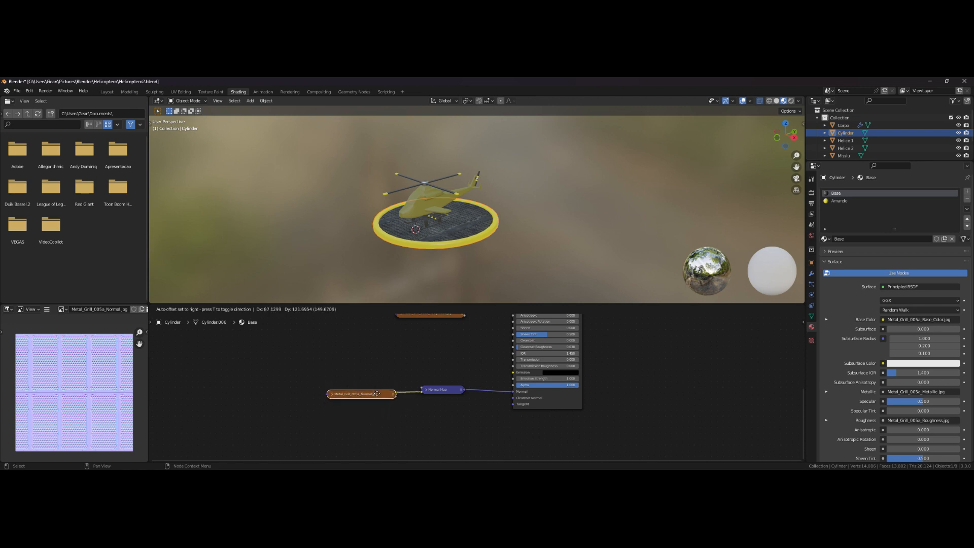
Add a Mapping node in the empty space before the image texture nodes of the Base material.
middle_click_drag(398, 360, 509, 337)
scroll(444, 380, "down", 7)
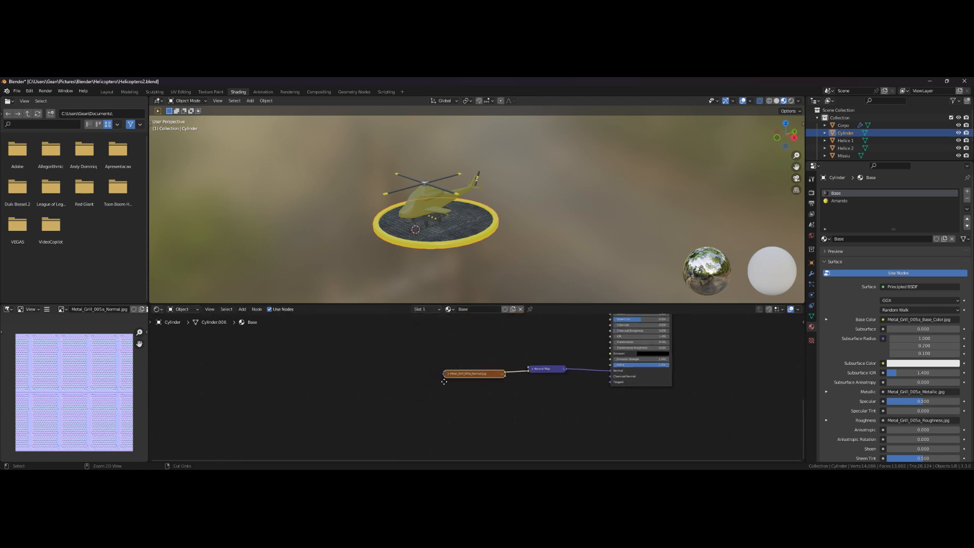
middle_click_drag(440, 378, 376, 380)
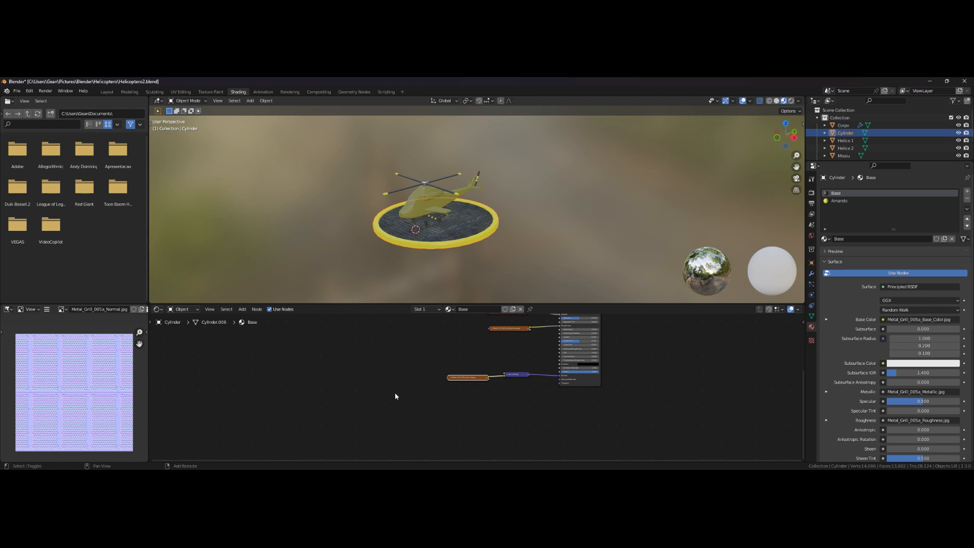
middle_click_drag(420, 392, 463, 379, "ctrl")
key("shift+a")
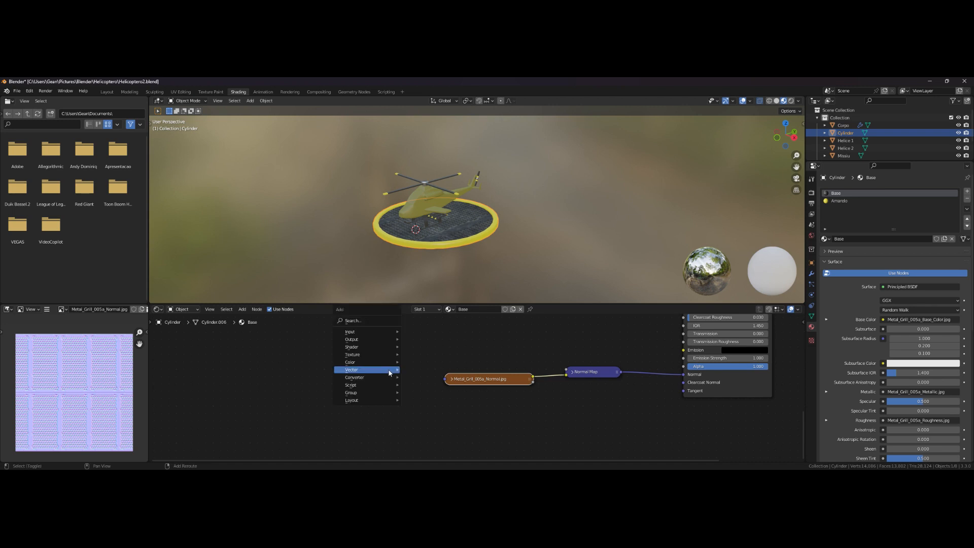
mouse_move(384, 372)
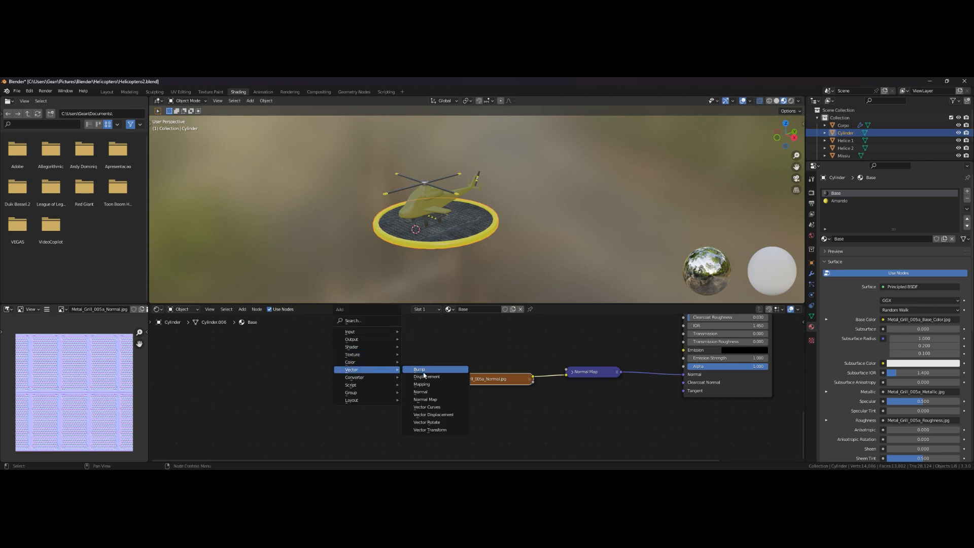
left_click(430, 386)
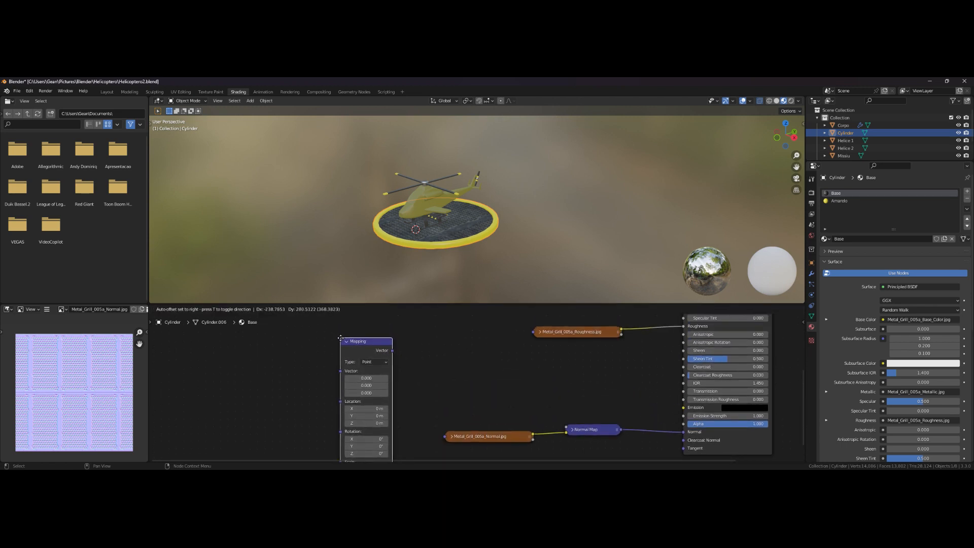
left_click(341, 337)
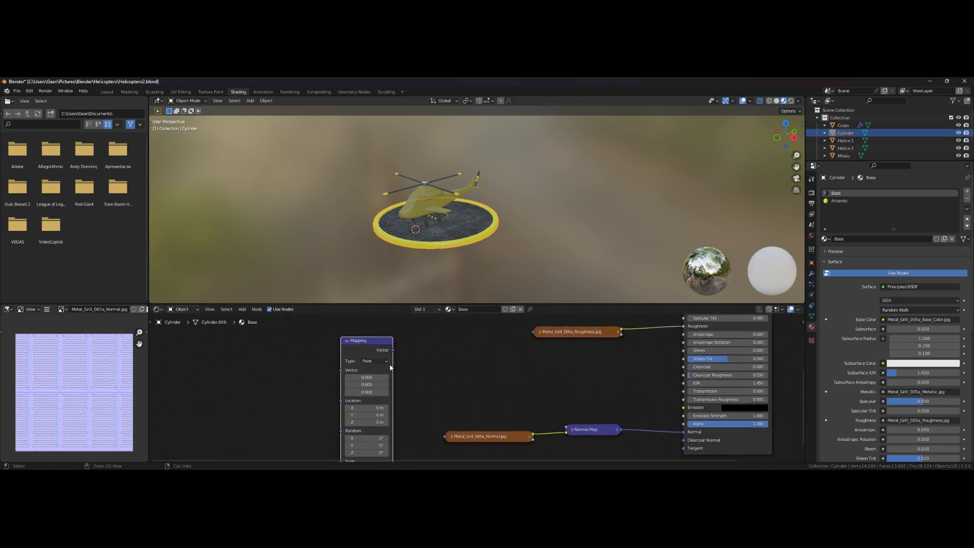
Add a Texture Coordinate node and position it in front of the Mapping node.
scroll(401, 375, "down", 2)
middle_click_drag(411, 386, 414, 363)
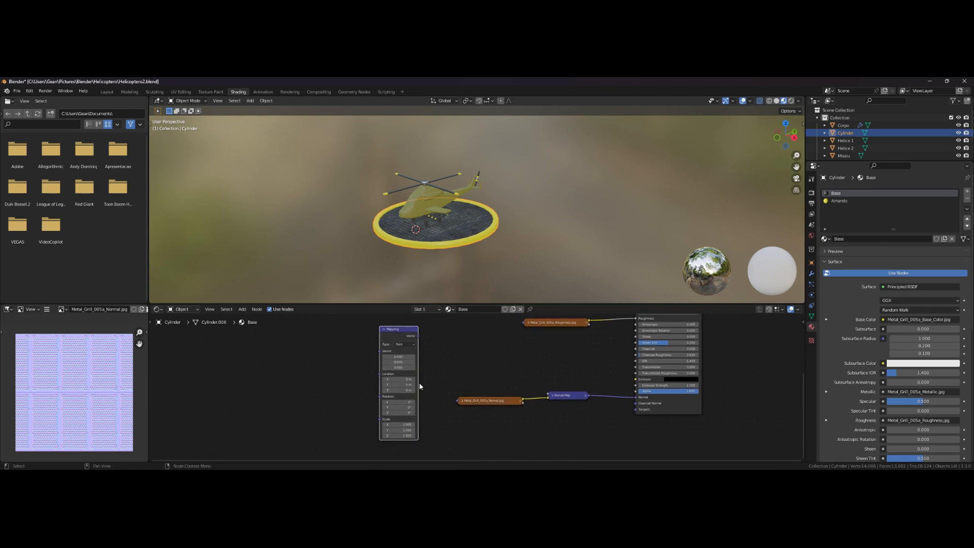
key("shift+a")
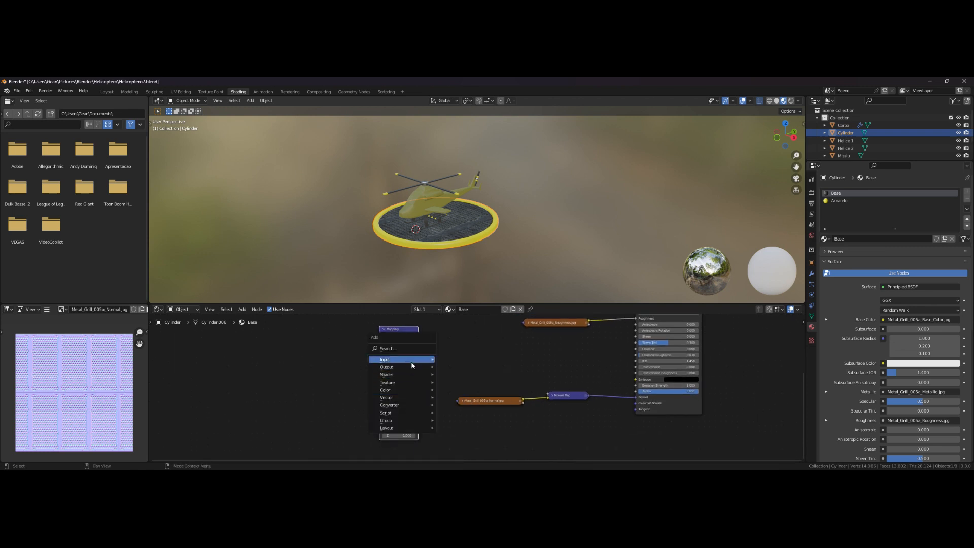
mouse_move(416, 360)
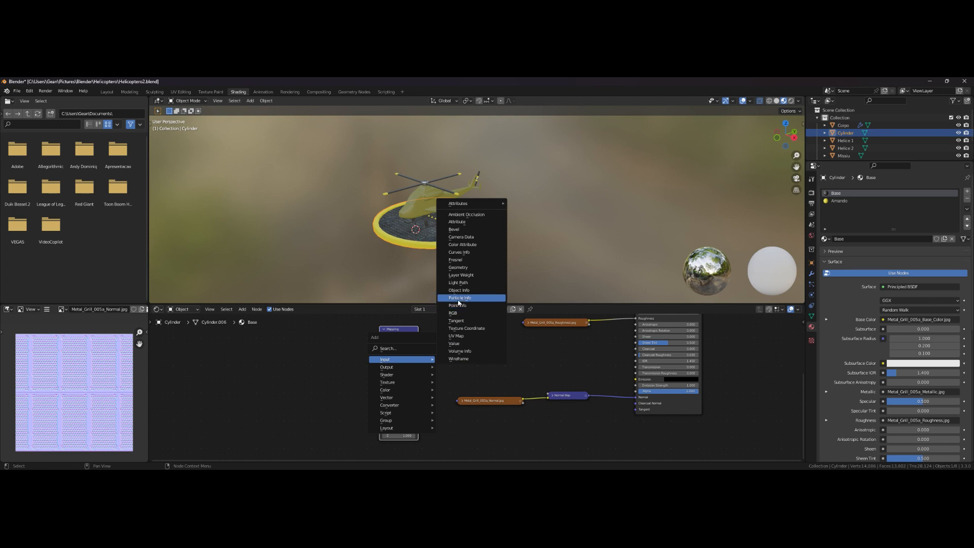
left_click(479, 328)
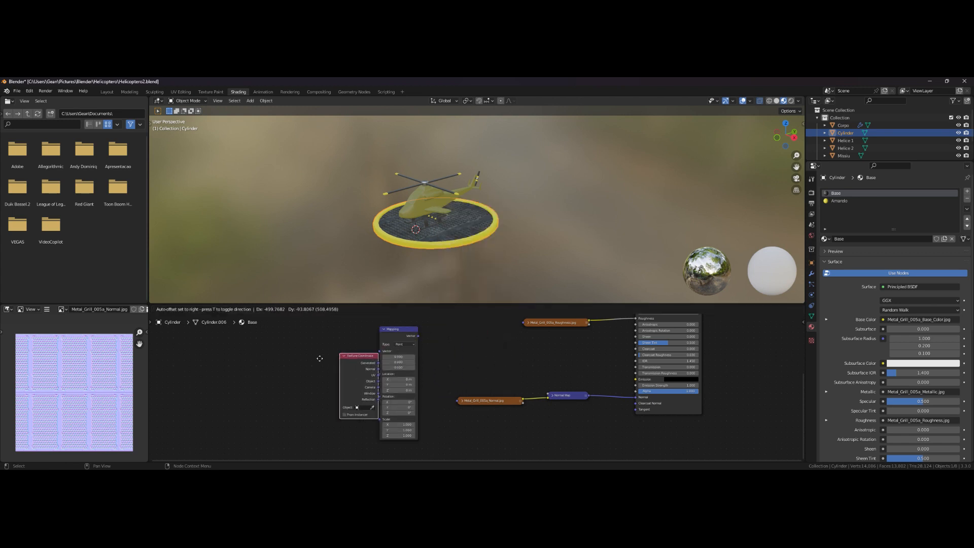
left_click(313, 330)
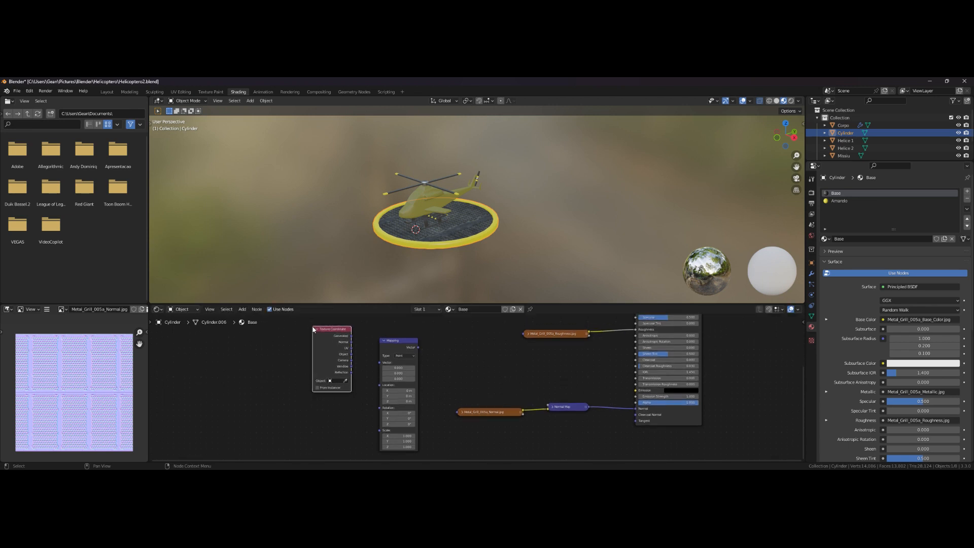
left_click_drag(334, 337, 339, 346)
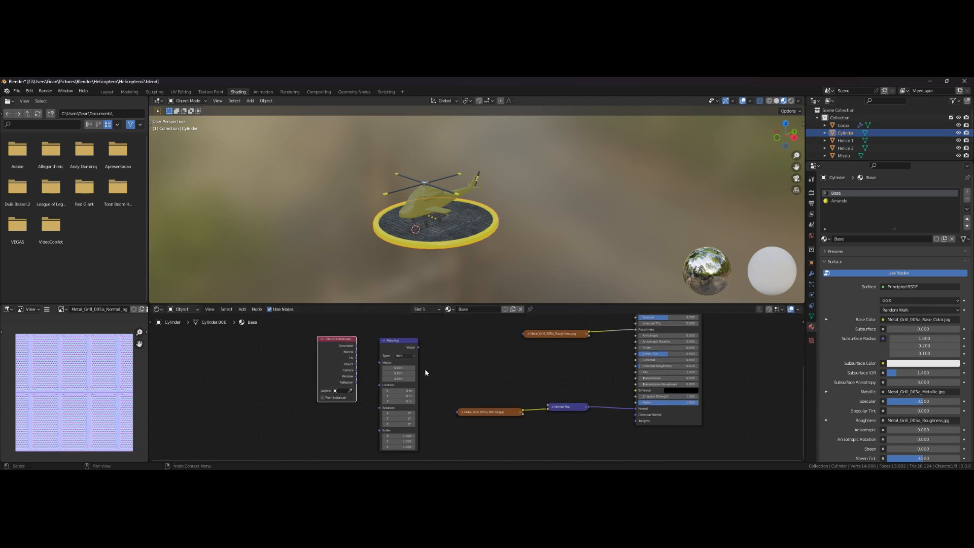
Link the Mapping Vector output to the Metal_Grill_005a_Normal.jpg node and the Texture Coordinate UV output to the Mapping Scale input.
left_click_drag(418, 348, 457, 411)
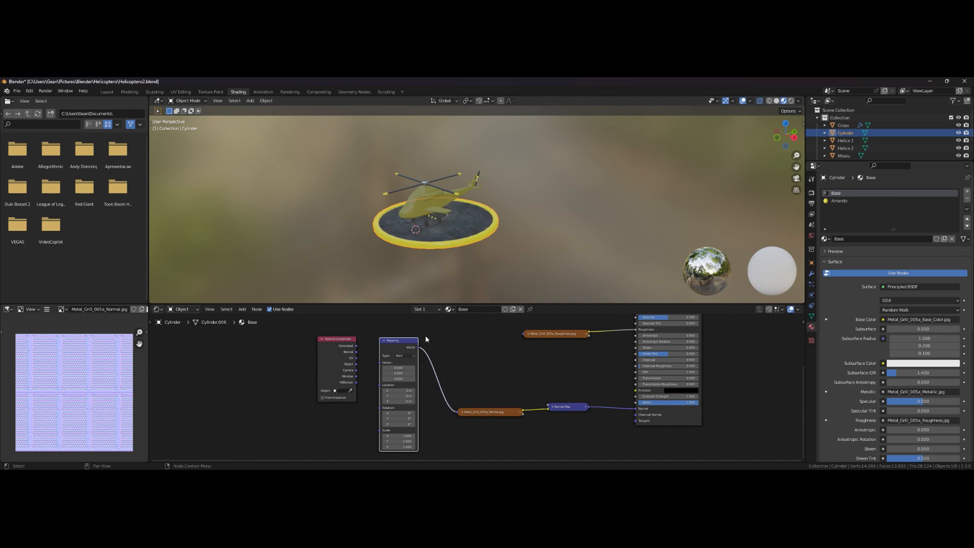
middle_click_drag(435, 337, 443, 340)
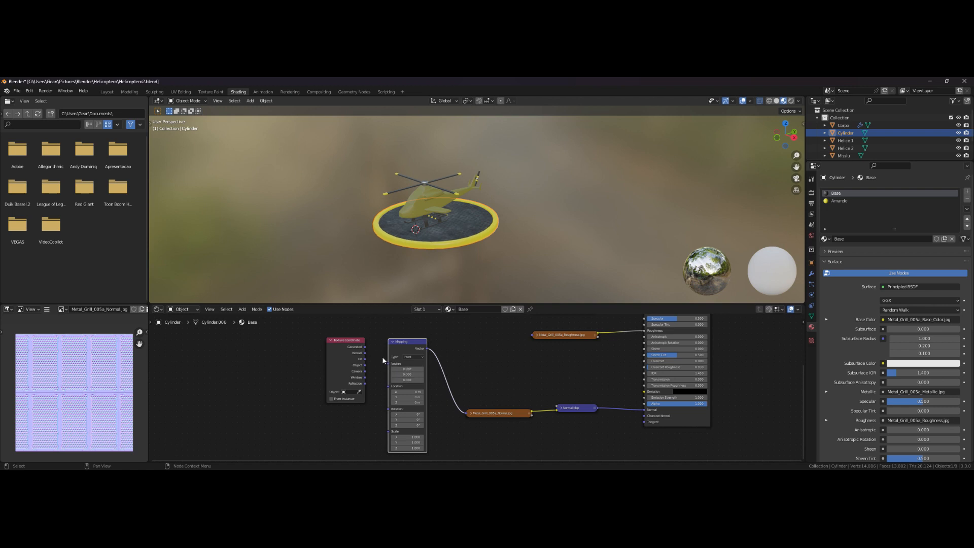
left_click_drag(365, 359, 388, 432)
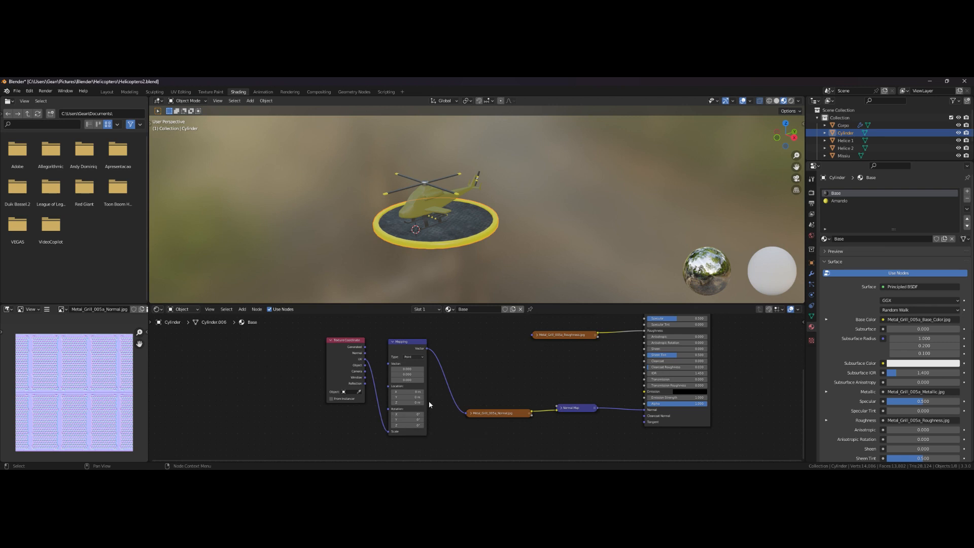
Delete the linked Mapping node from the Base material.
middle_click_drag(462, 252, 500, 291)
left_click(411, 345)
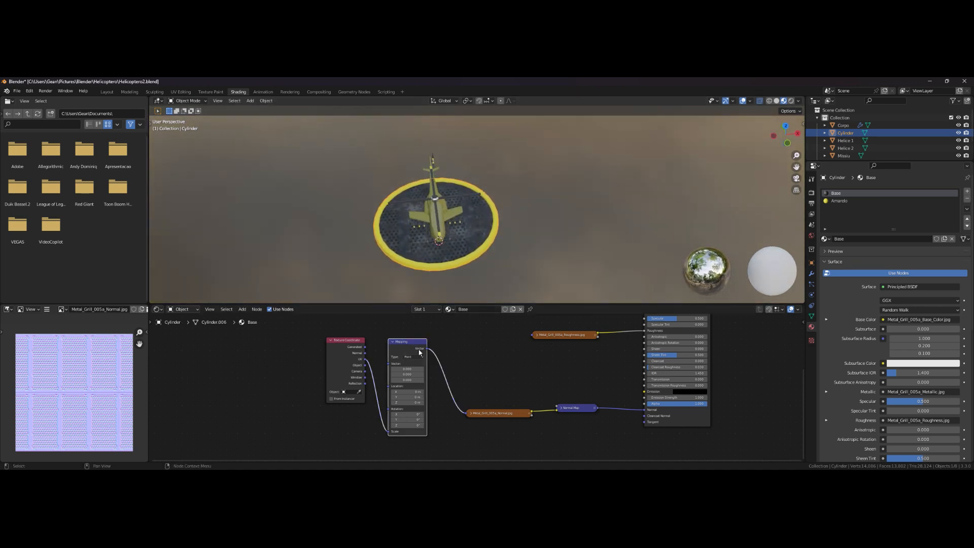
key("x")
Add a new Mapping node after the Texture Coordinate node, and delete it again.
key("shift+a")
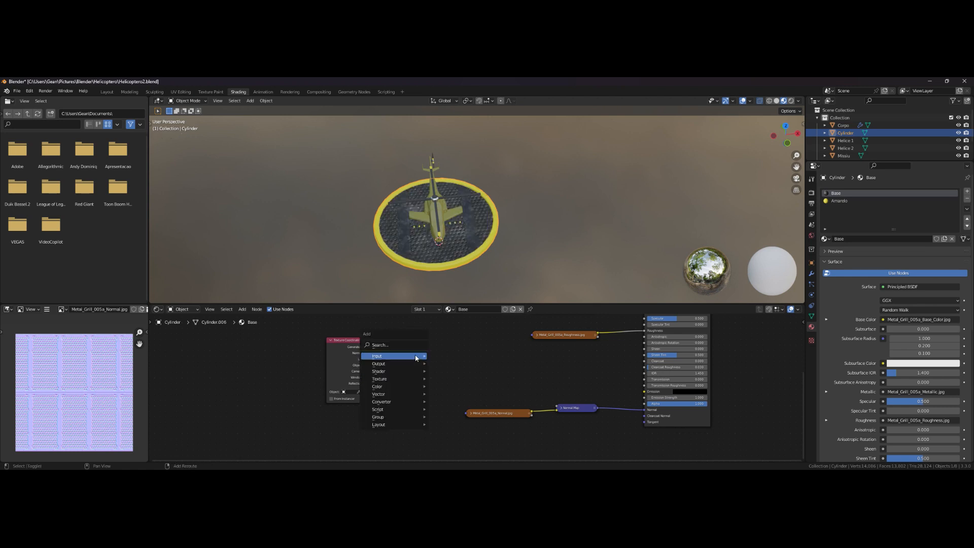
mouse_move(401, 408)
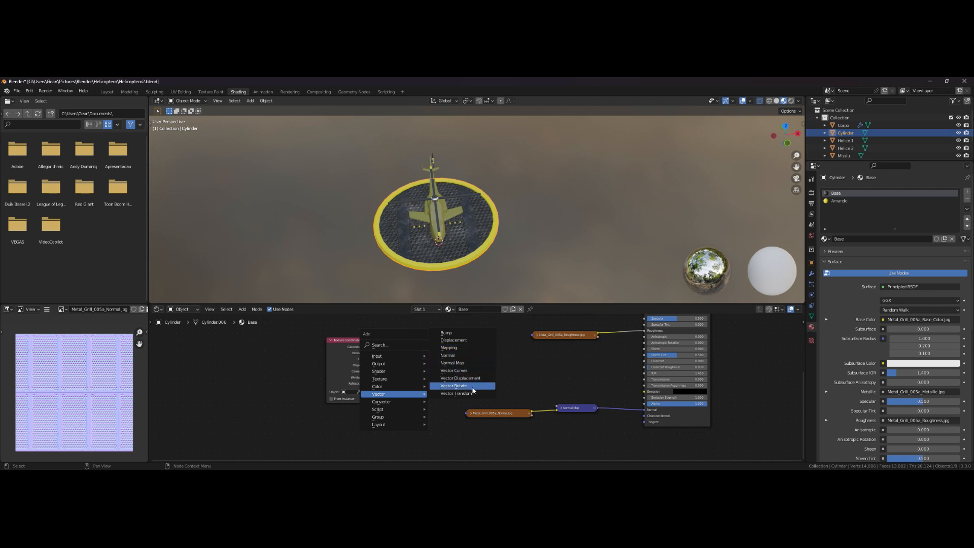
left_click(471, 352)
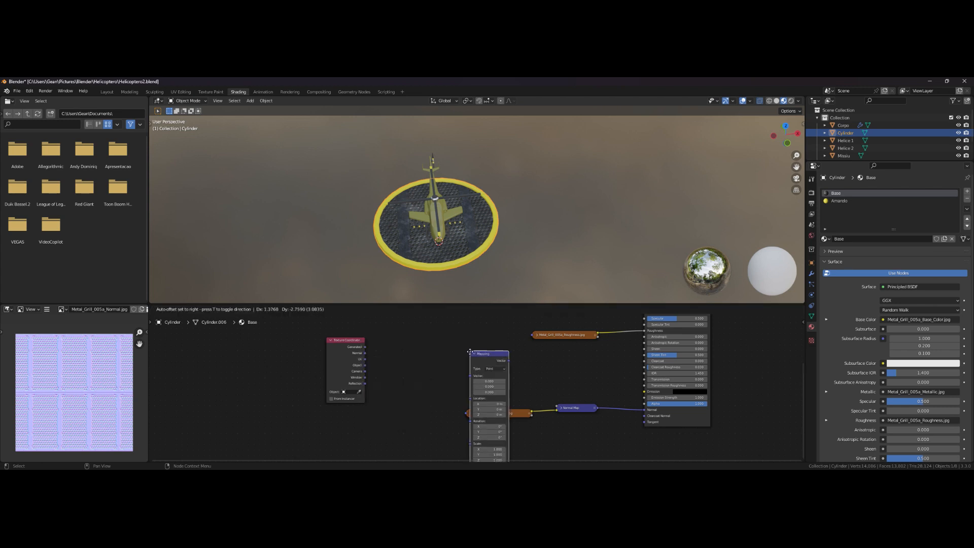
left_click(400, 331)
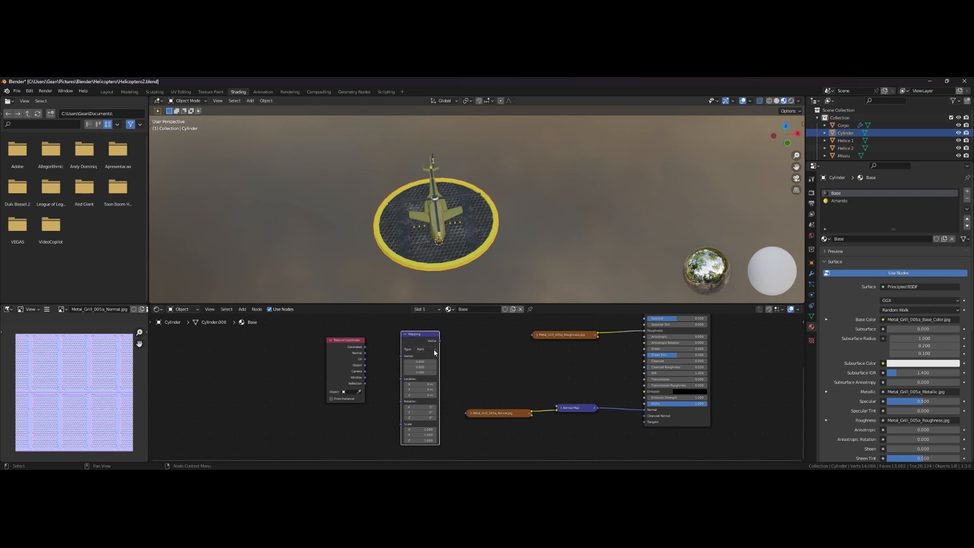
key("x")
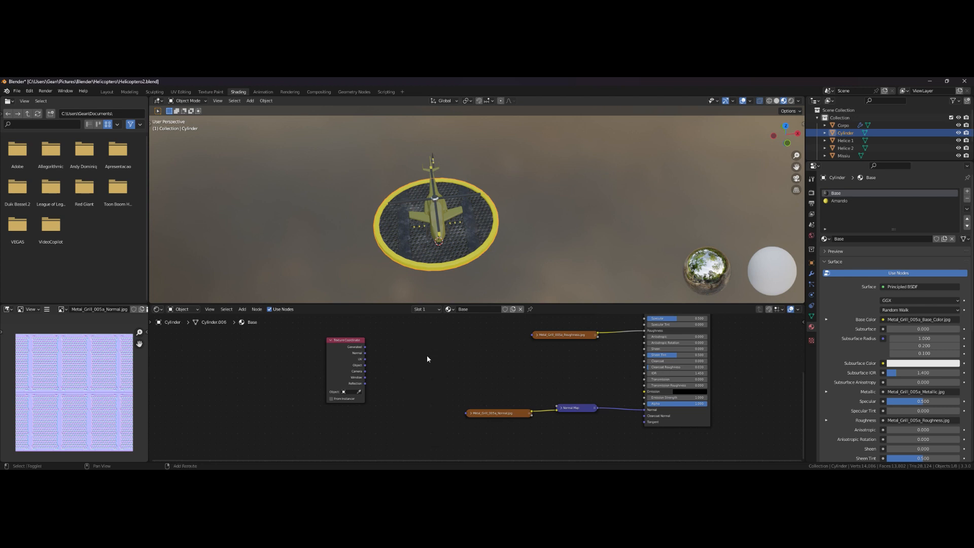
Add a Mapping node beside the Texture Coordinate node and link its Vector output to the Metal_Grill_005a_Normal.jpg node.
key("shift+a")
mouse_move(430, 357)
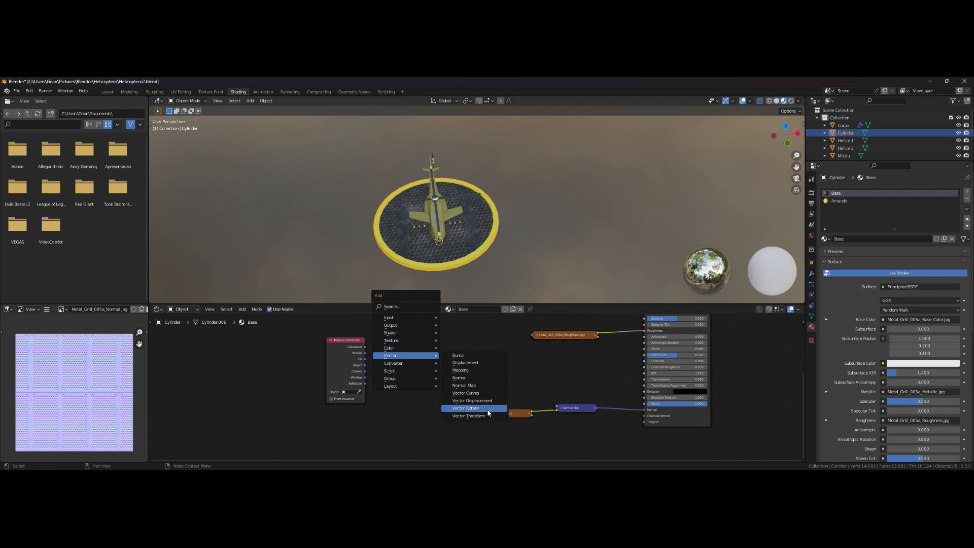
left_click(482, 375)
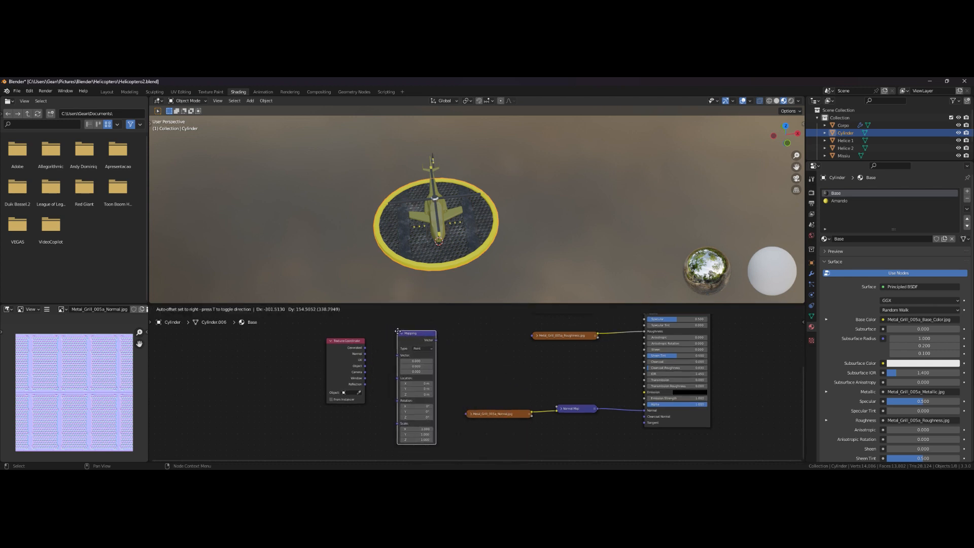
left_click(398, 331)
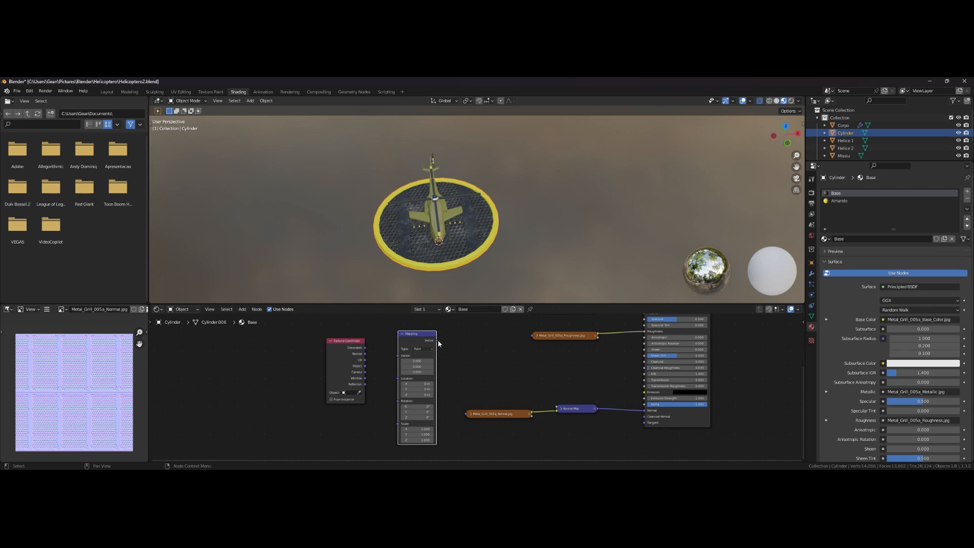
left_click_drag(437, 341, 464, 415)
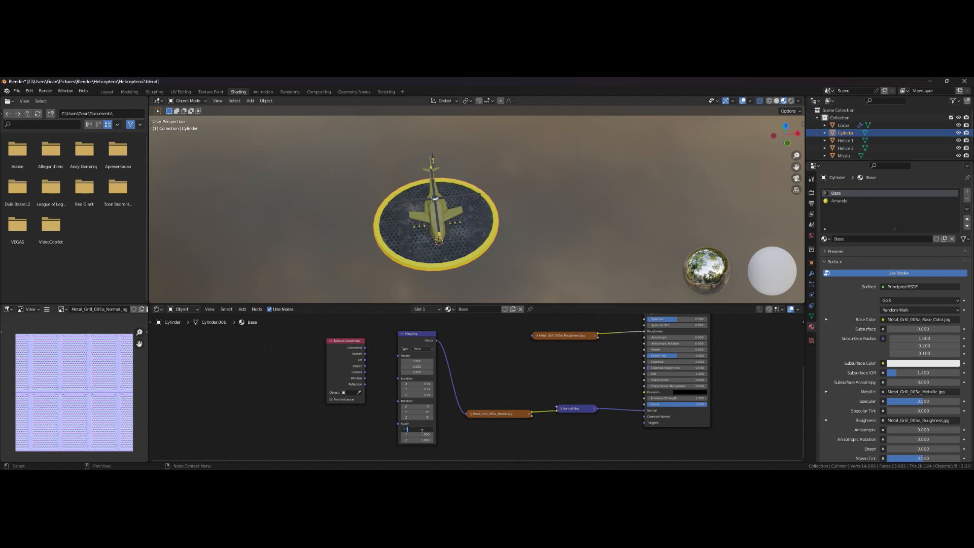
Try different Scale values on the new Mapping node.
key("Return")
left_click_drag(421, 434, 431, 436)
left_click_drag(430, 434, 415, 442)
Disconnect the Base Color, Metallic and Roughness image textures from the Principled BSDF, leaving only the normal map linked.
scroll(524, 348, "right", 5)
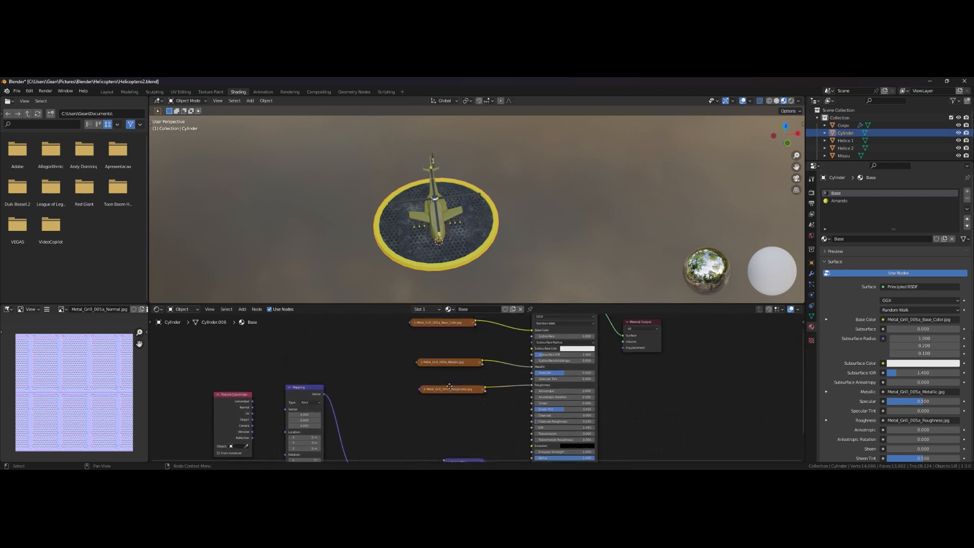
middle_click_drag(440, 386, 434, 404)
left_click_drag(520, 349, 486, 350)
left_click_drag(518, 386, 488, 403)
middle_click_drag(371, 409, 404, 376)
middle_click_drag(398, 291, 453, 212)
scroll(434, 258, "up", 5)
mouse_move(422, 266)
middle_mouse_down()
mouse_move(454, 236)
mouse_move(432, 274)
mouse_move(452, 230)
mouse_move(438, 257)
middle_mouse_up()
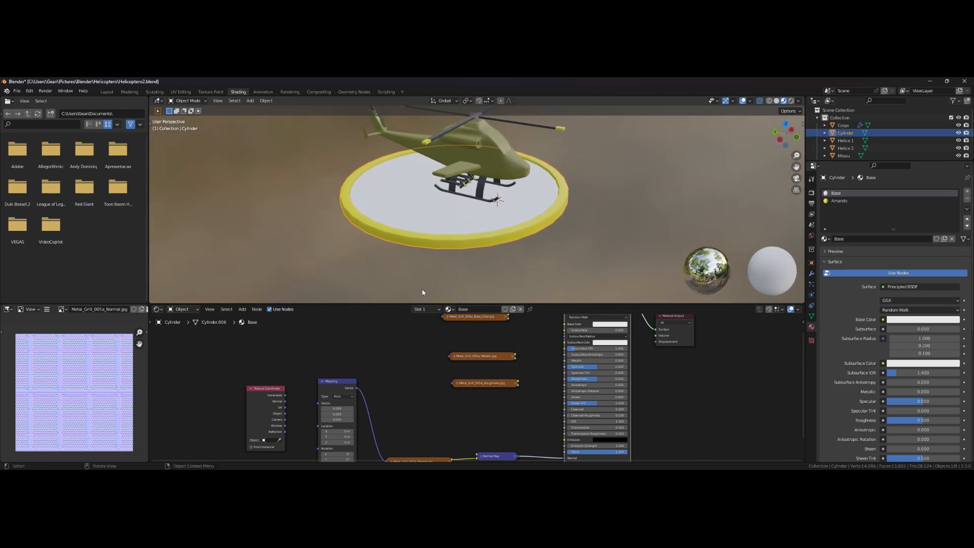
Set the Mapping node's X and Y Scale to 1, and try linking the Texture Coordinate UV output to its Scale input.
scroll(388, 365, "down", 2)
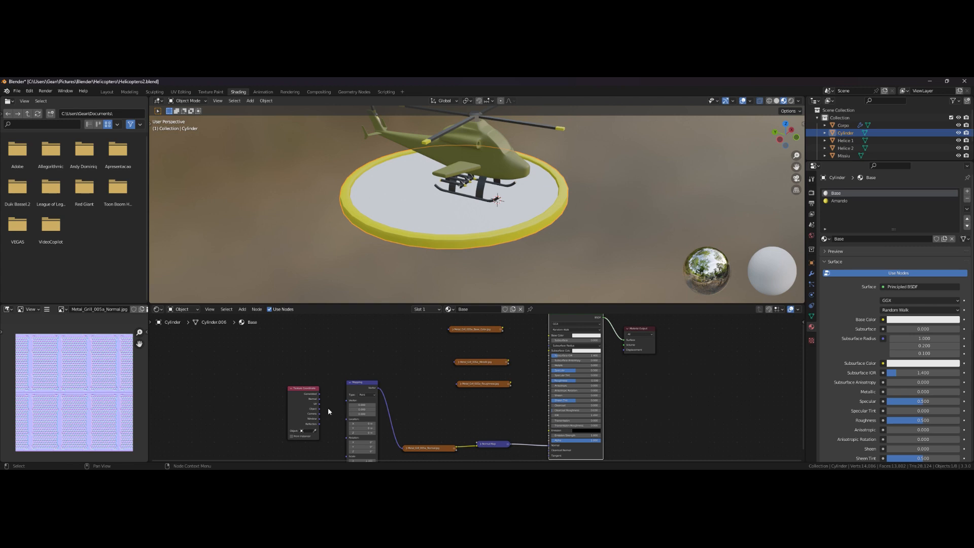
middle_click_drag(387, 370, 404, 331)
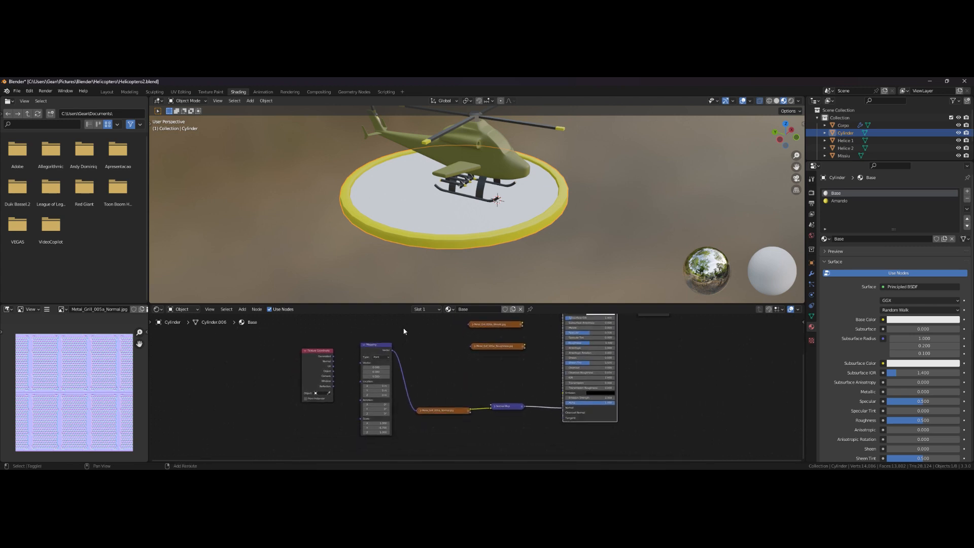
left_click(382, 423)
left_click(387, 430)
left_click(385, 423)
type("1")
key("Return")
left_click(381, 429)
type("1")
key("Return")
left_click_drag(333, 366, 360, 418)
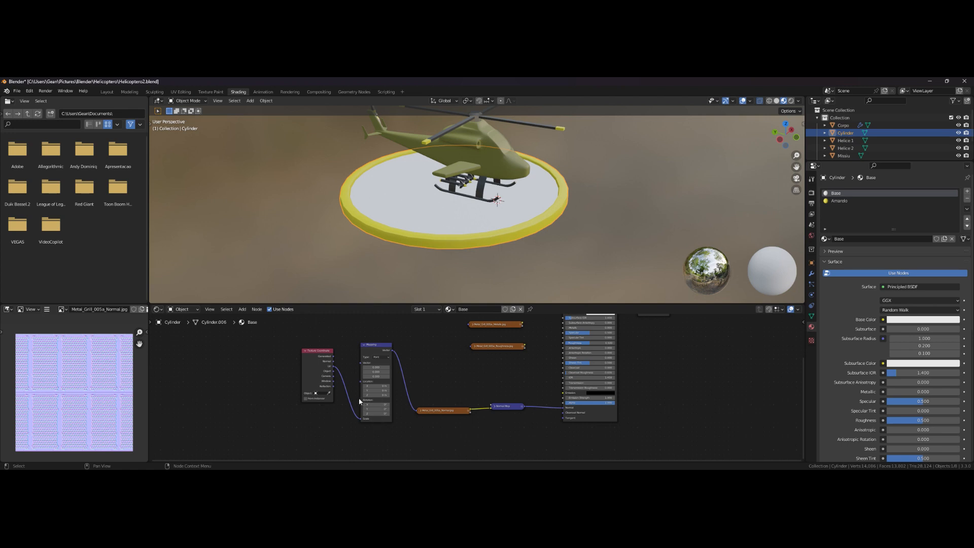
left_click_drag(361, 419, 348, 421)
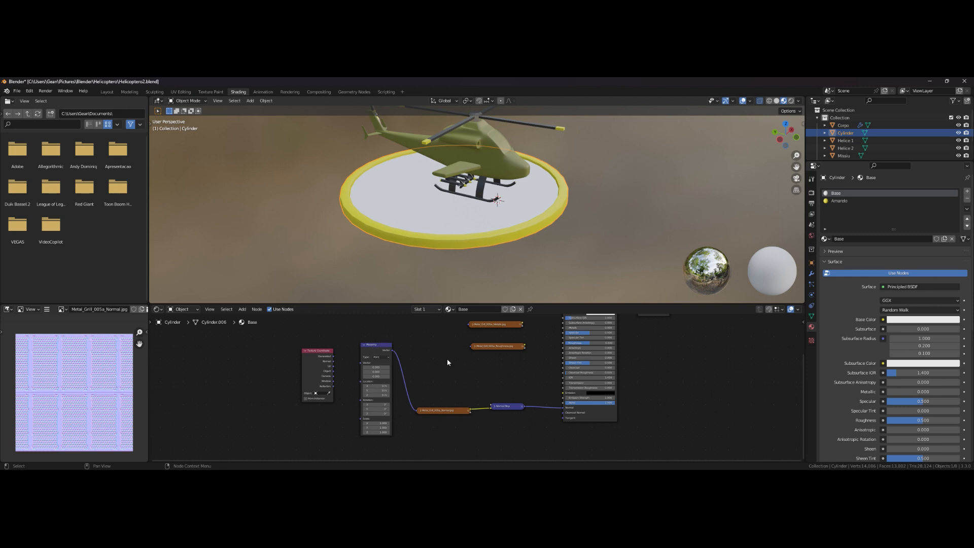
Move the Normal Map and Metal_Grill_005a_Normal.jpg nodes closer to the Principled BSDF.
left_click(419, 411)
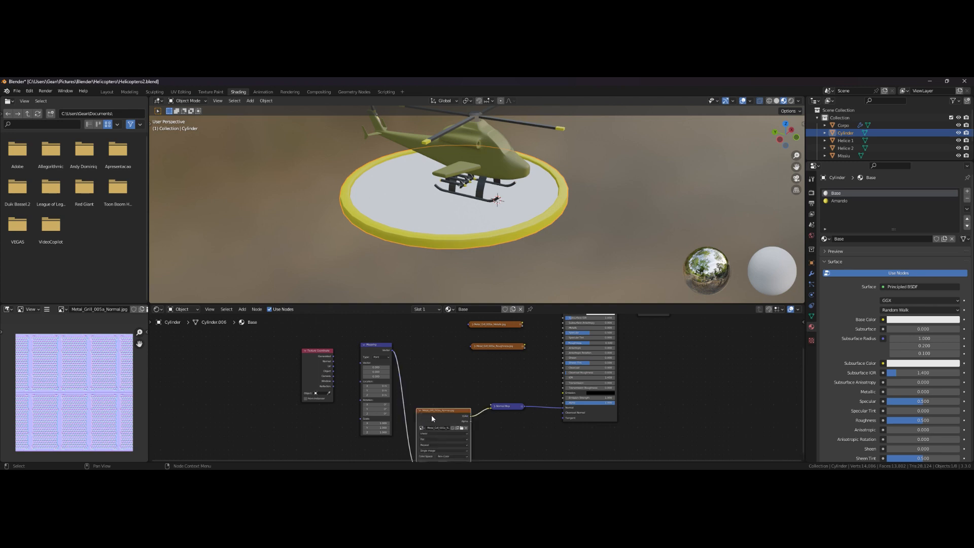
left_click(420, 411)
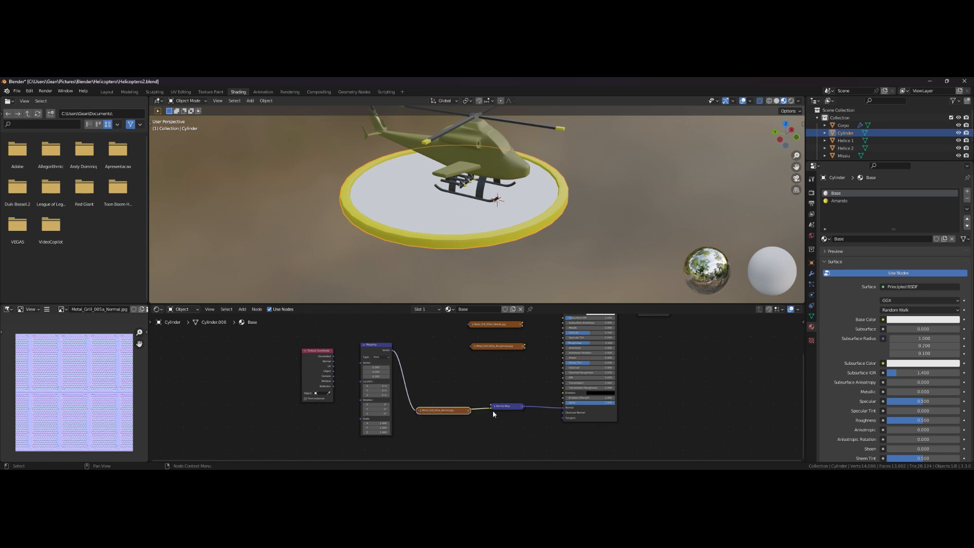
left_click_drag(503, 407, 524, 407)
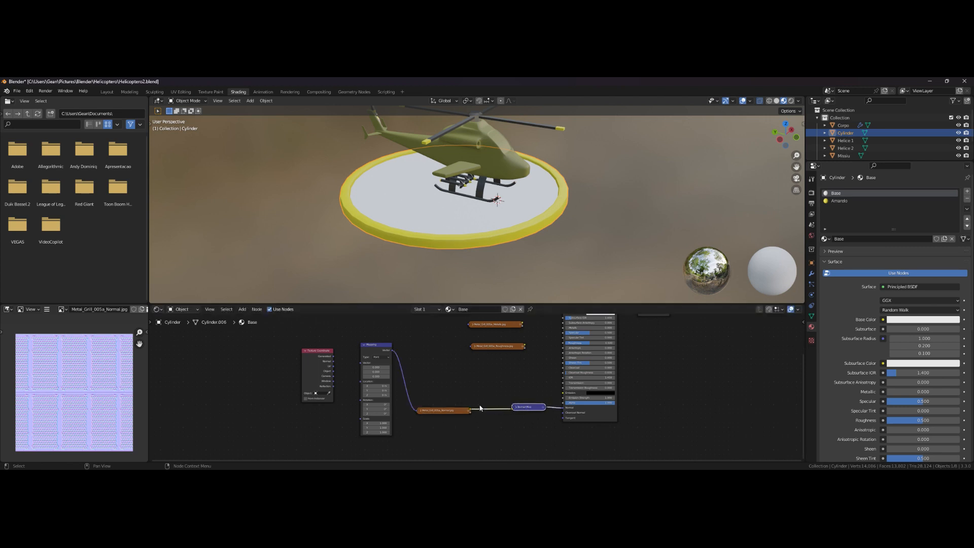
left_click_drag(433, 407, 464, 404)
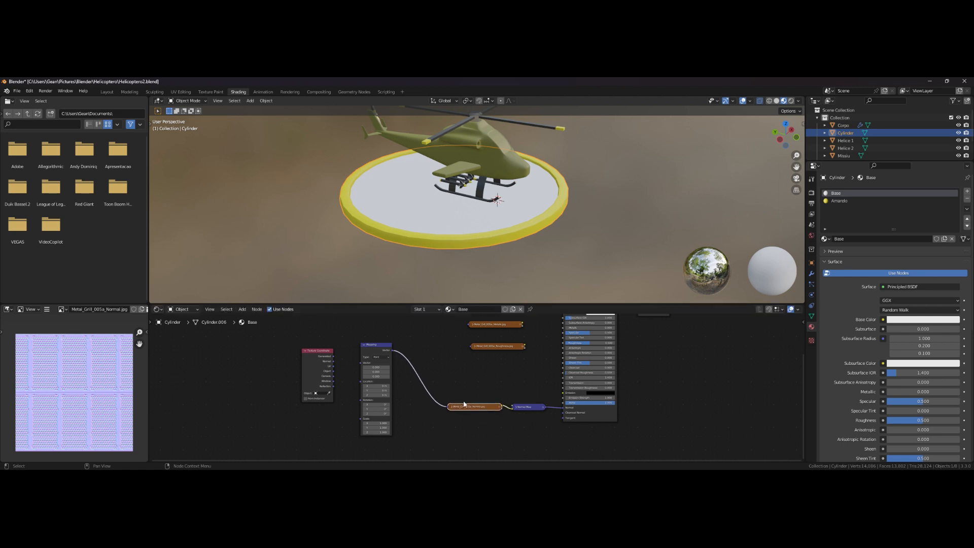
Delete the Mapping and Texture Coordinate nodes from the Base material.
left_click(381, 349)
key("Delete")
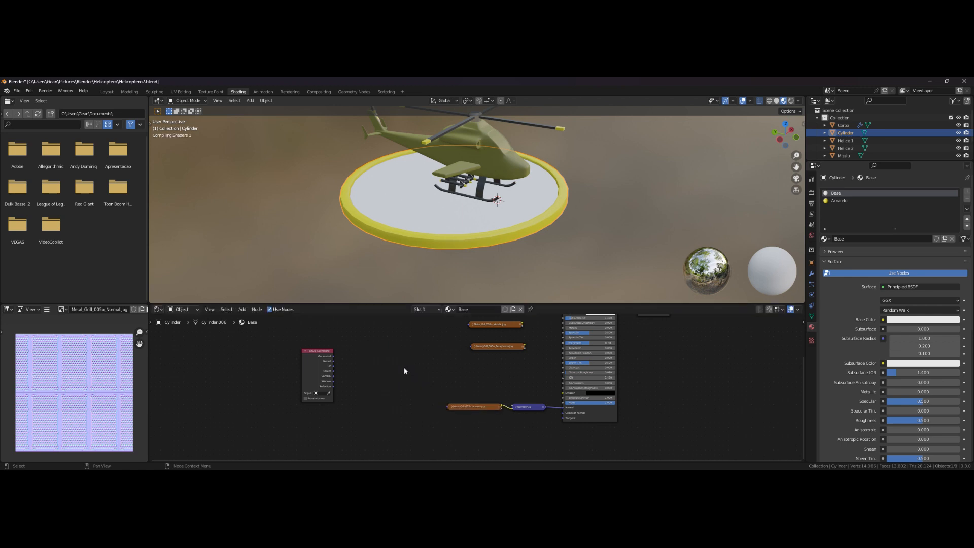
left_click(327, 357)
key("Delete")
Generate a linked Texture Coordinate and Mapping setup for the Metal_Grill_005a_Normal.jpg node with Node Wrangler, and move the pair clear of it.
left_click(461, 410)
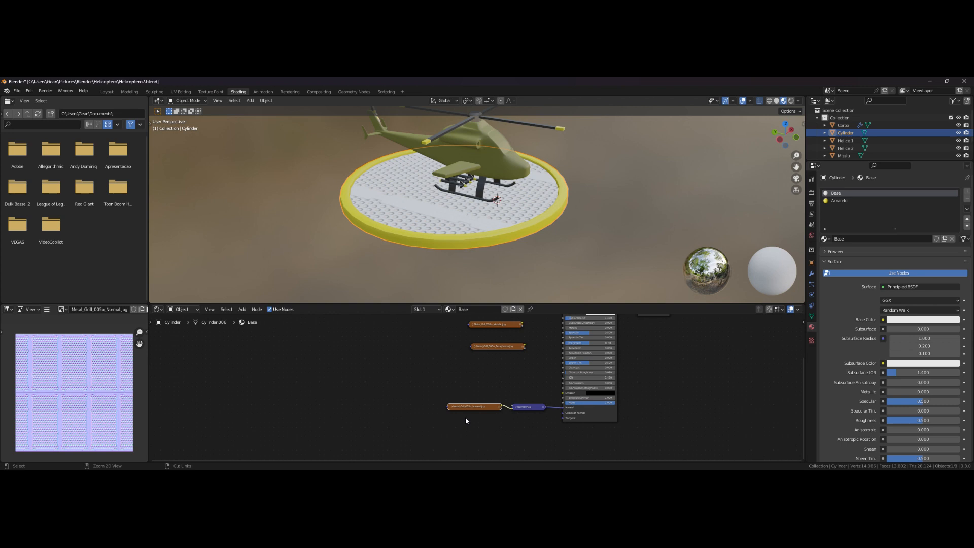
left_click(411, 400)
left_click(464, 410)
key("ctrl+t")
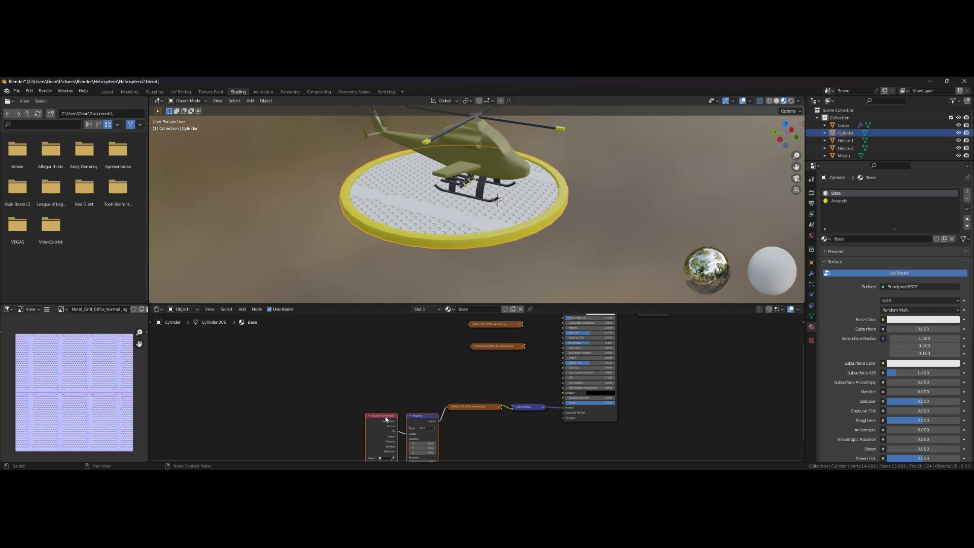
left_click_drag(385, 419, 340, 359)
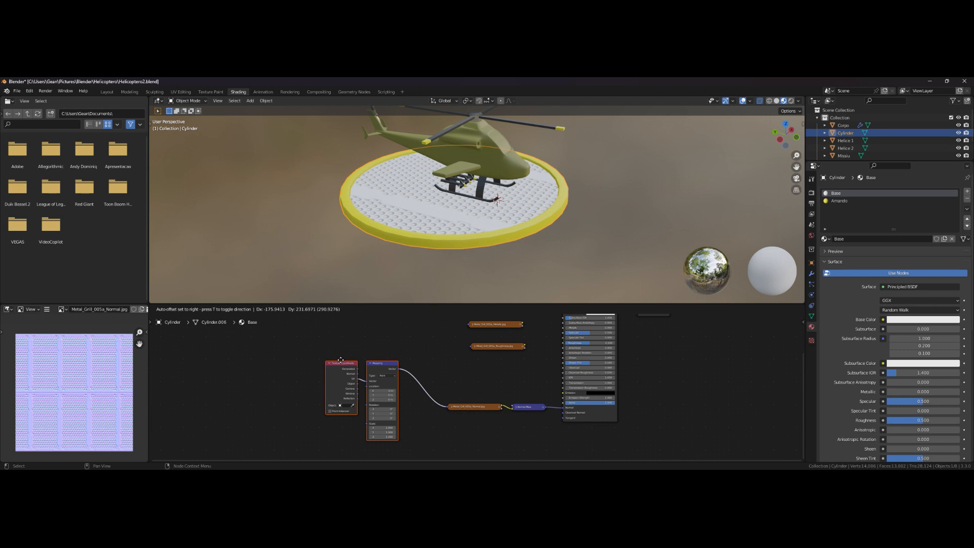
left_click_drag(340, 359, 341, 360)
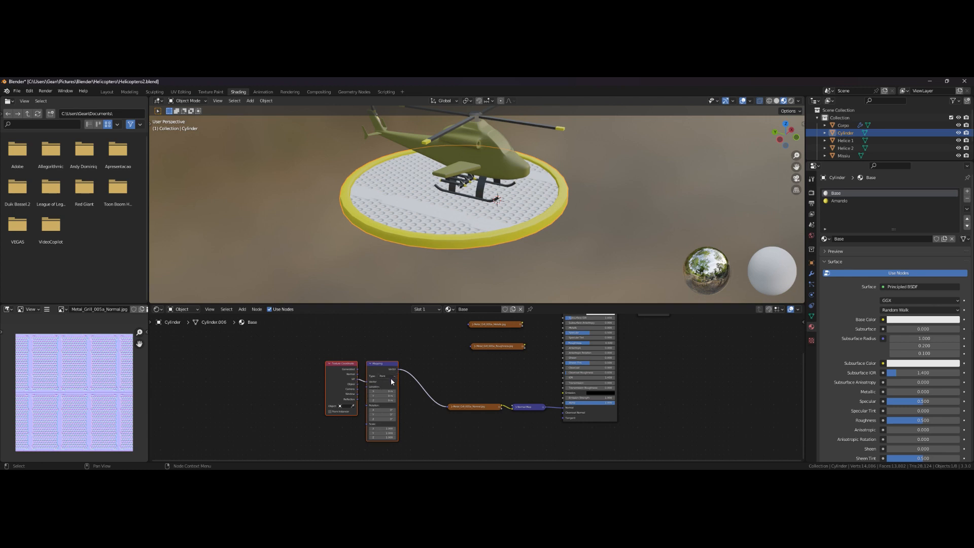
Set the Mapping node's X and Y Scale to 4.
mouse_move(408, 400)
middle_mouse_down("ctrl")
mouse_move(379, 397)
mouse_move(401, 415)
middle_mouse_up("ctrl")
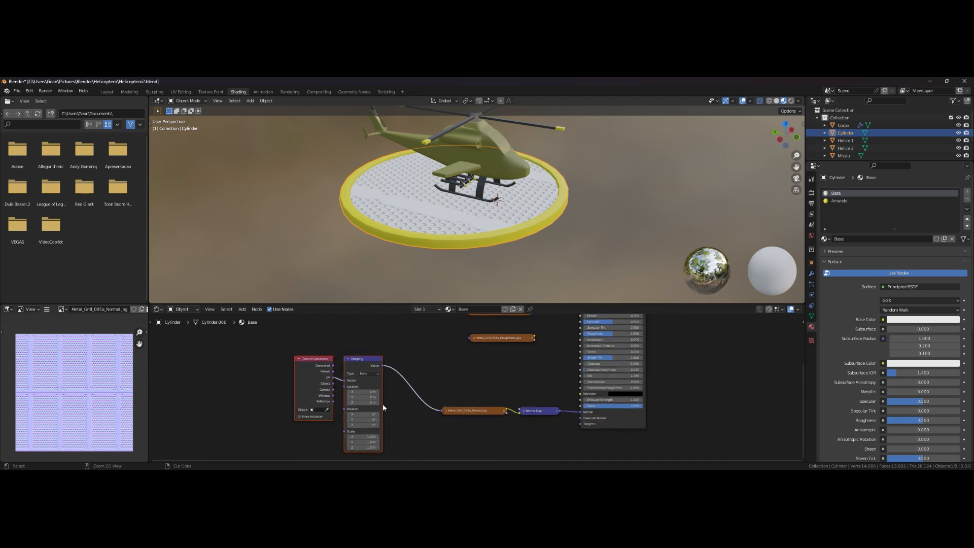
left_click(370, 436)
left_click(408, 442)
left_click_drag(372, 436, 370, 442)
type("4")
key("Return")
Add a second, unlinked Mapping node beyond the Principled BSDF, and delete it again.
key("shift+a")
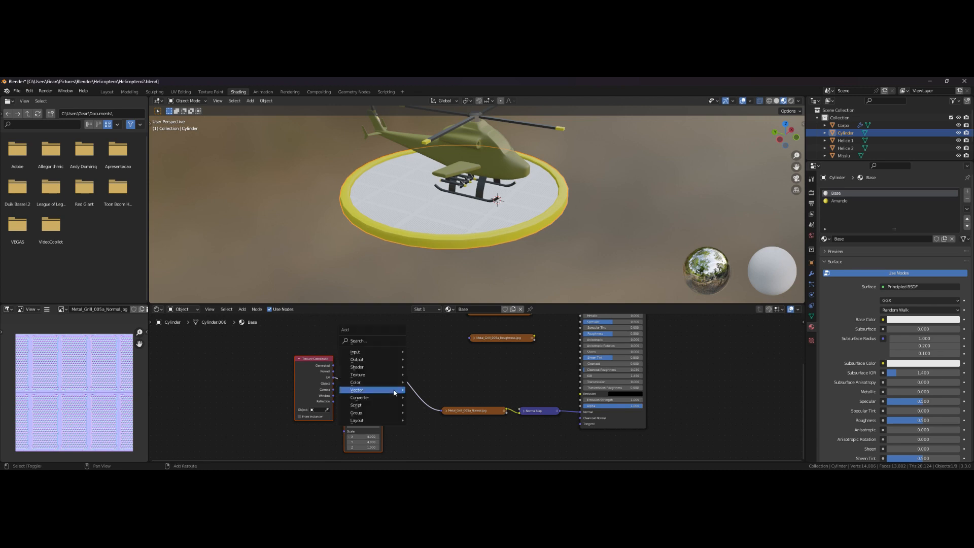
mouse_move(396, 392)
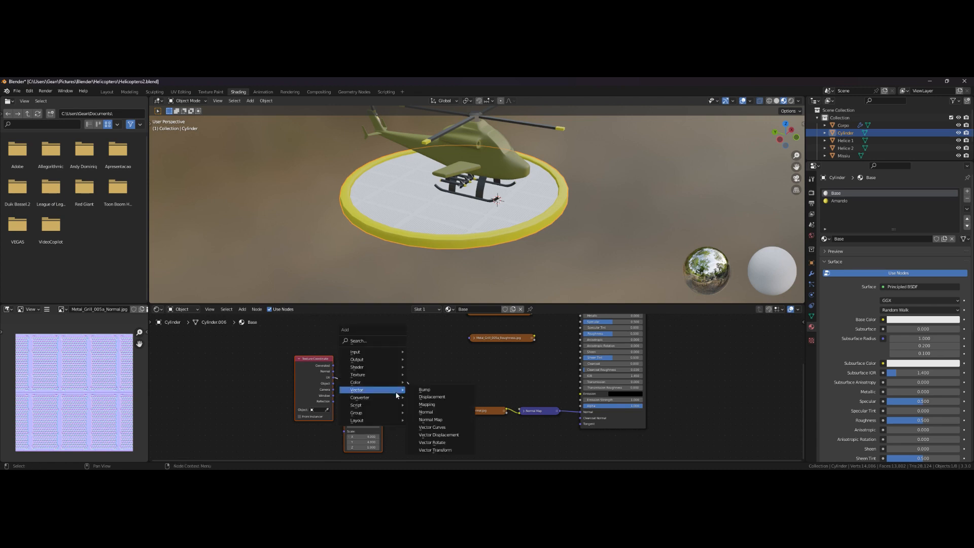
mouse_move(383, 411)
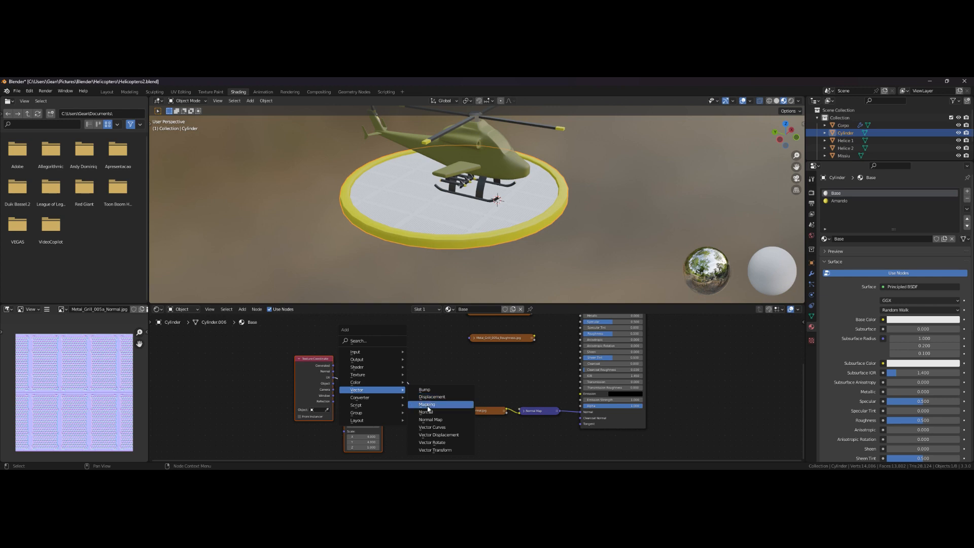
left_click(427, 404)
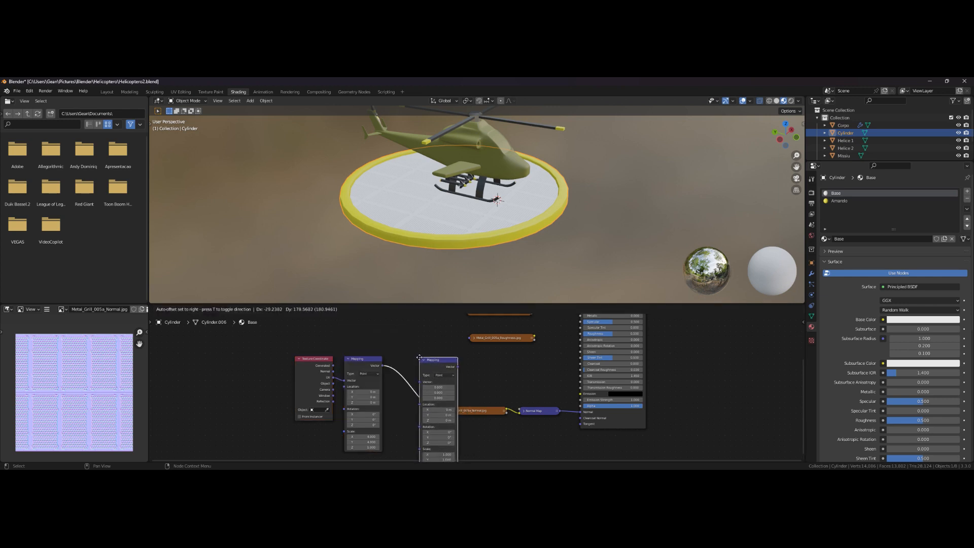
left_click(706, 335)
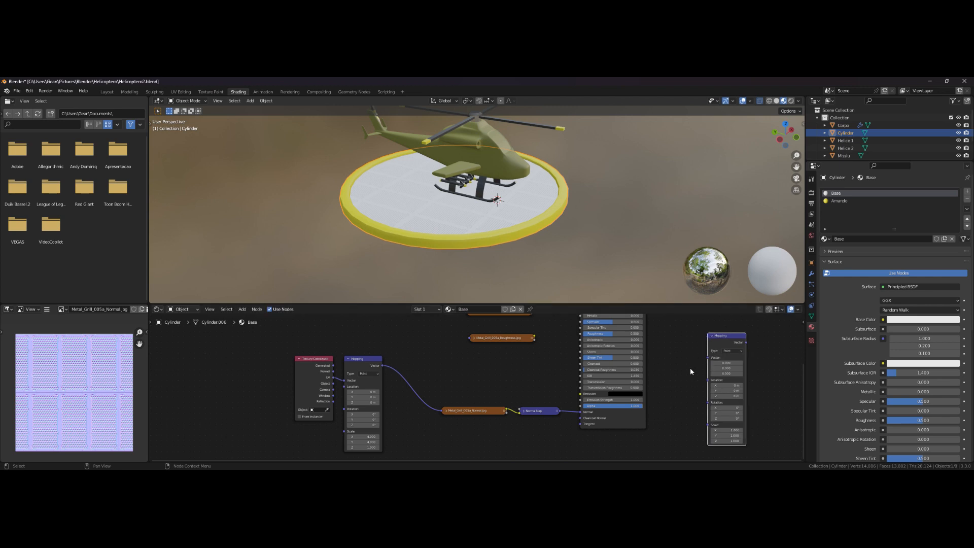
key("x")
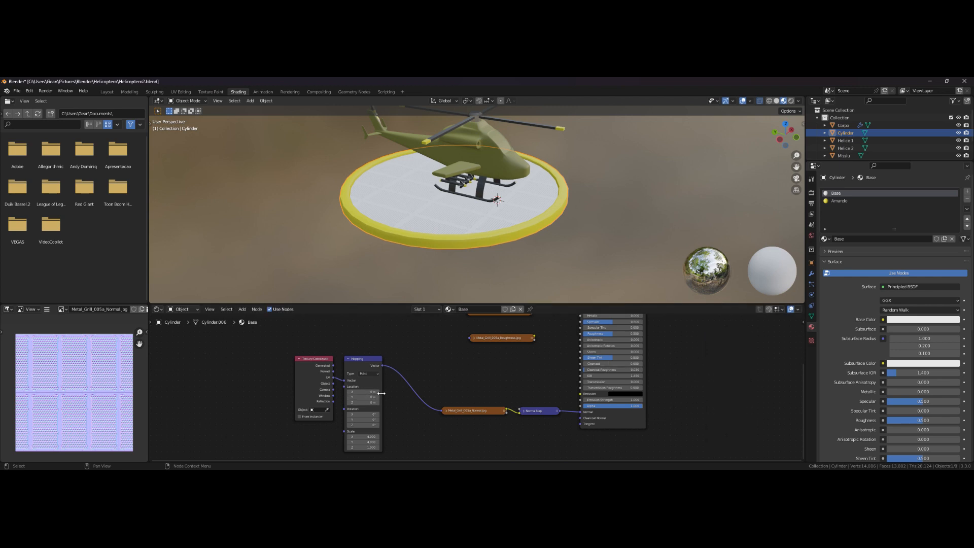
Link the Mapping Vector output to the Roughness, Metallic and Base Color metal grill image nodes.
middle_click_drag(395, 365, 363, 406)
left_click_drag(353, 406, 437, 383)
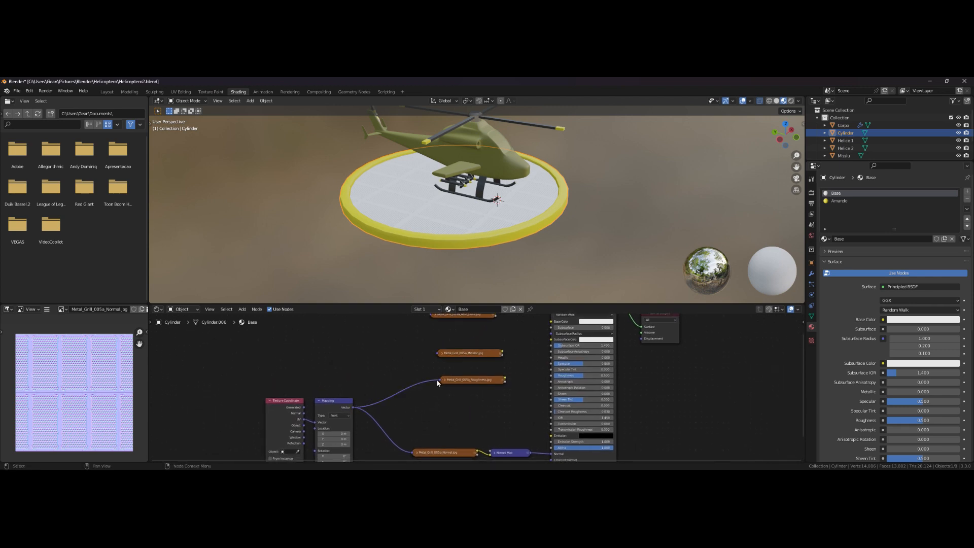
left_click_drag(352, 407, 440, 352)
key("Escape")
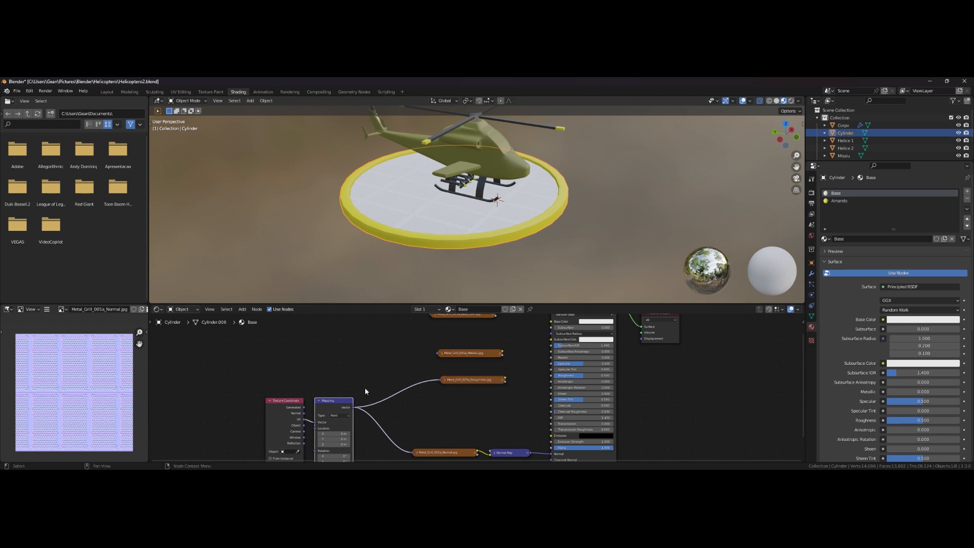
left_click_drag(354, 408, 439, 354)
key("Escape")
left_click_drag(355, 407, 441, 356)
middle_click_drag(376, 352, 373, 388)
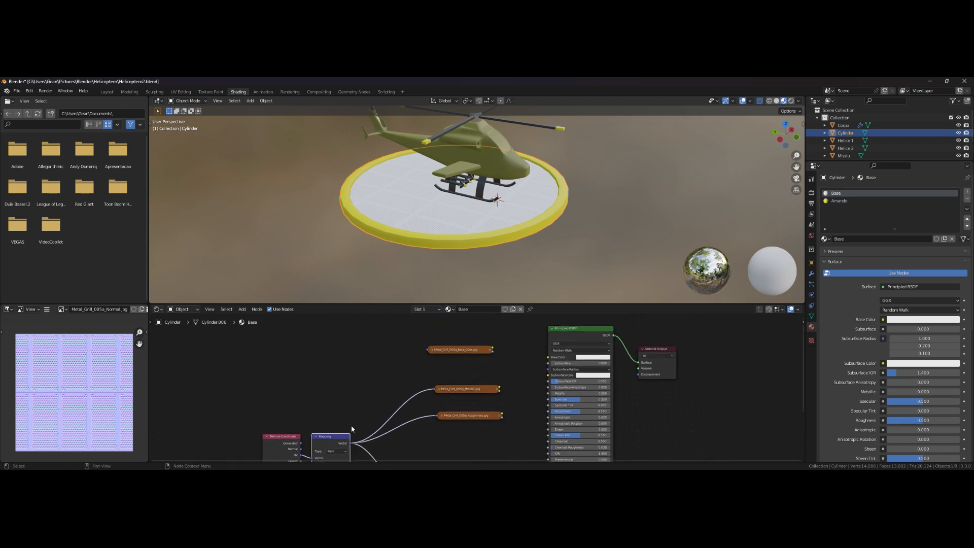
left_click_drag(350, 442, 433, 350)
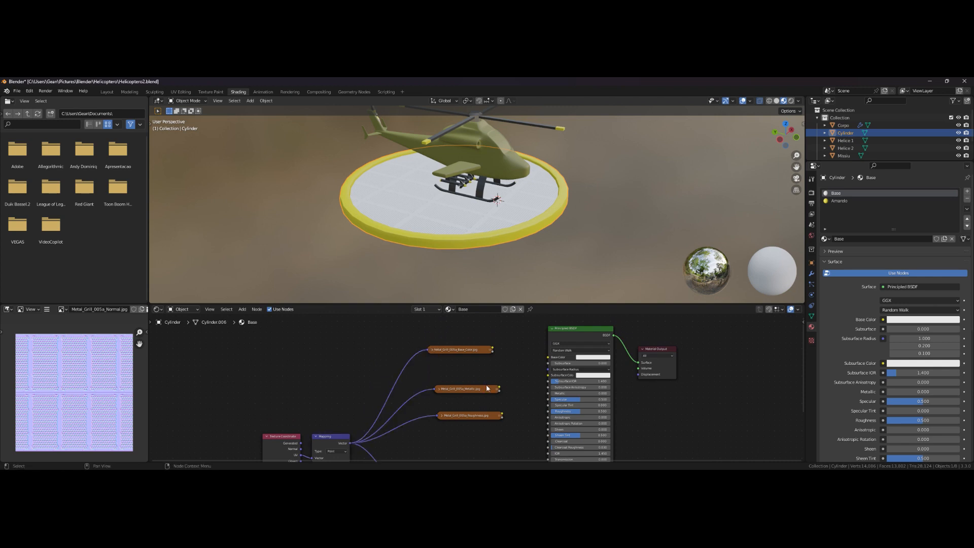
Connect the Base Color, Metallic and Roughness image nodes to the matching inputs of the Principled BSDF.
left_click_drag(492, 350, 545, 364)
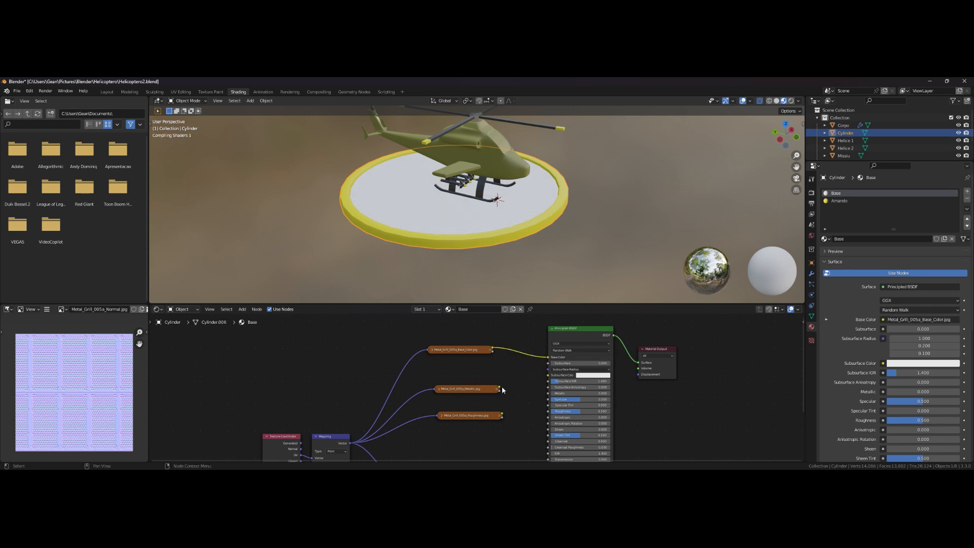
left_click_drag(500, 389, 547, 393)
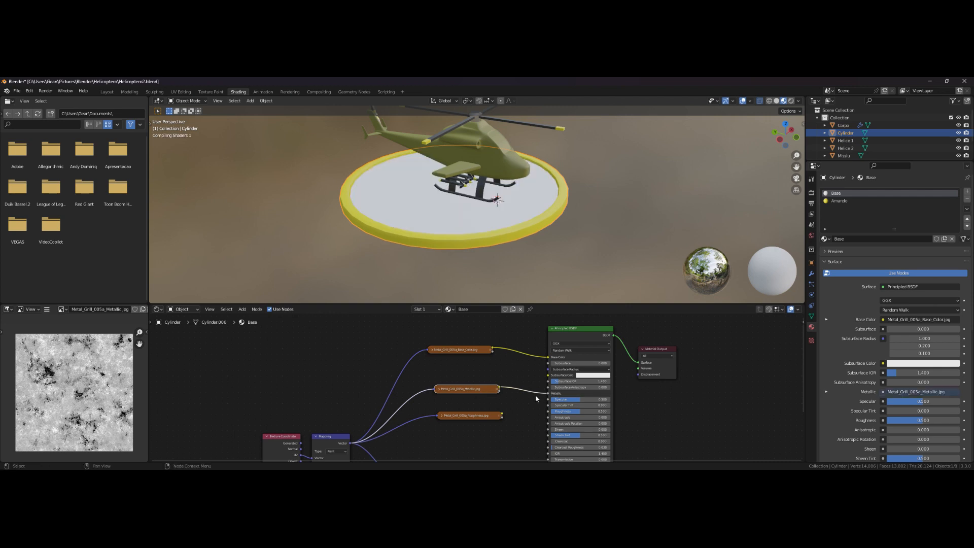
left_click_drag(501, 415, 546, 410)
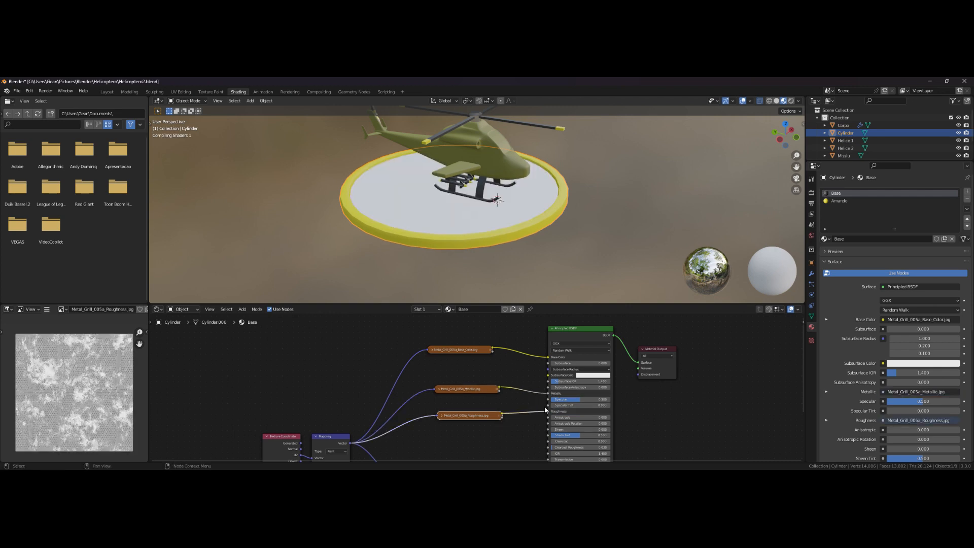
Switch the shader editor to the World nodes and display the 3D viewport in Rendered shading.
middle_click_drag(482, 243, 522, 289)
middle_click_drag(496, 260, 460, 281)
left_click(188, 309)
left_click(193, 327)
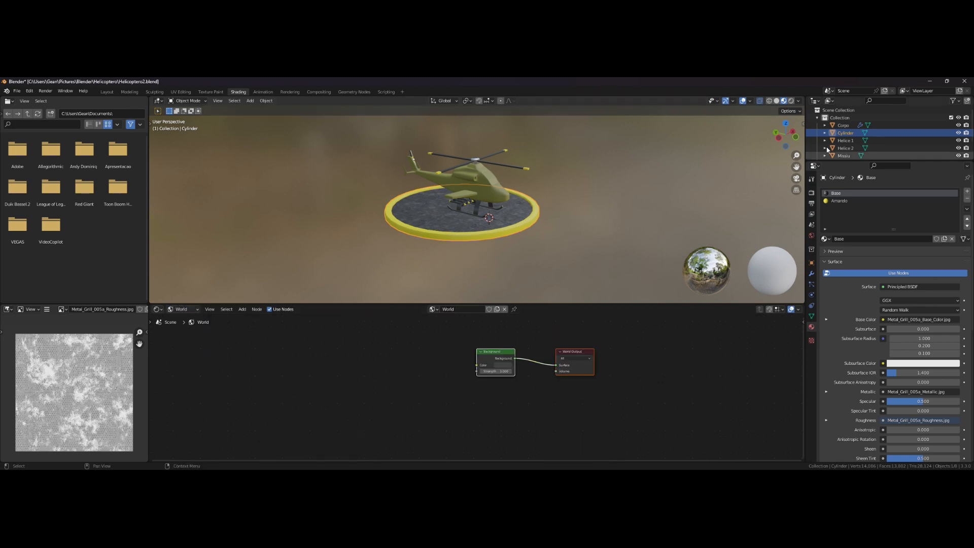
left_click(791, 101)
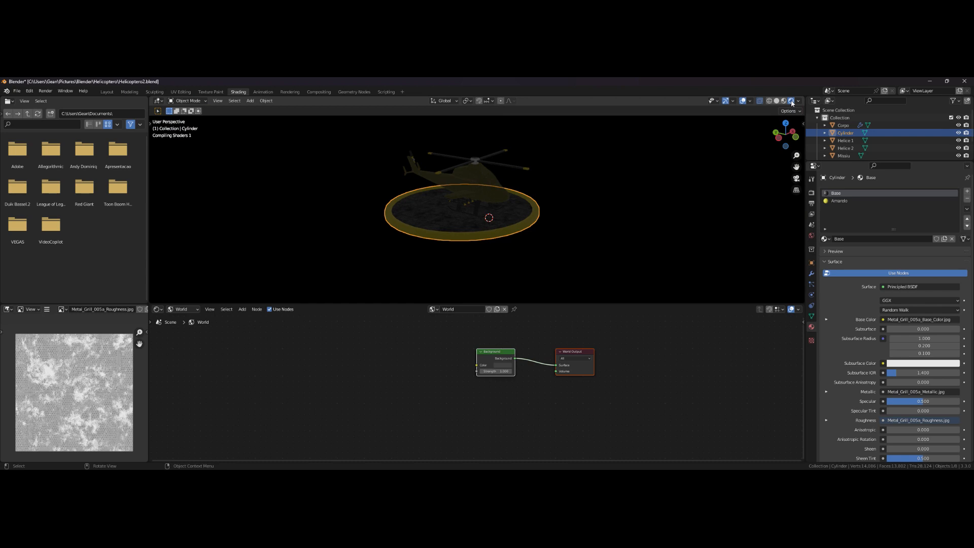
Add an Environment Texture node holding the forest HDR image to the World shader, and link its Color to the Background Color.
middle_click_drag(490, 212, 458, 217)
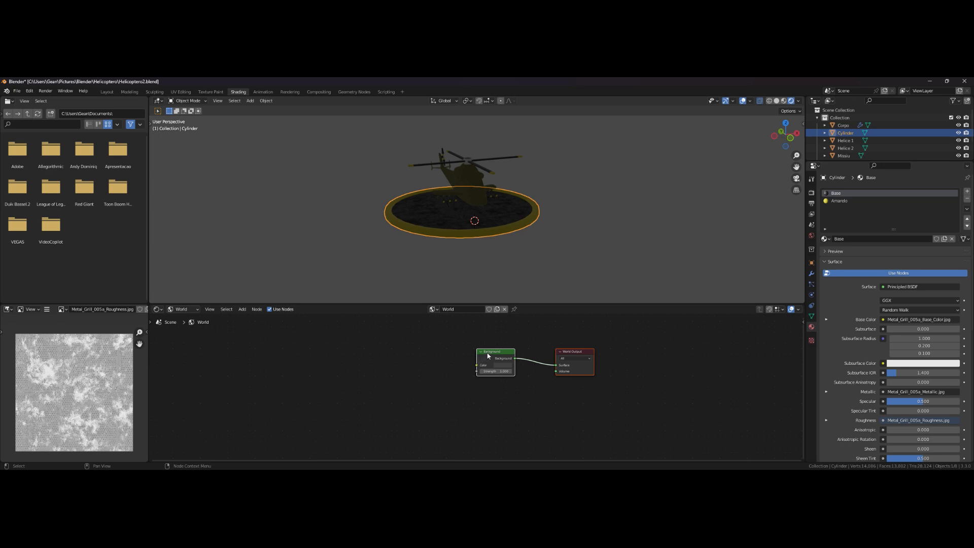
key("shift+a")
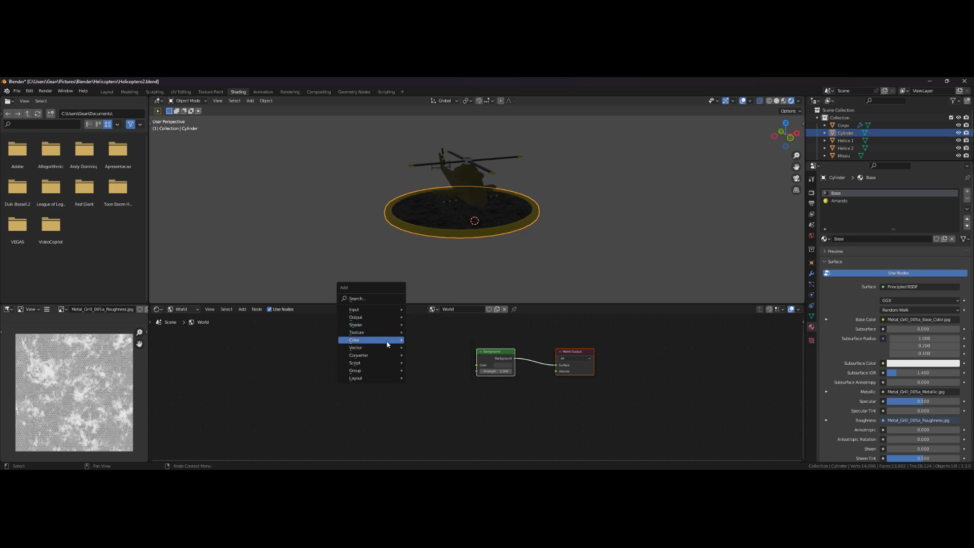
mouse_move(383, 350)
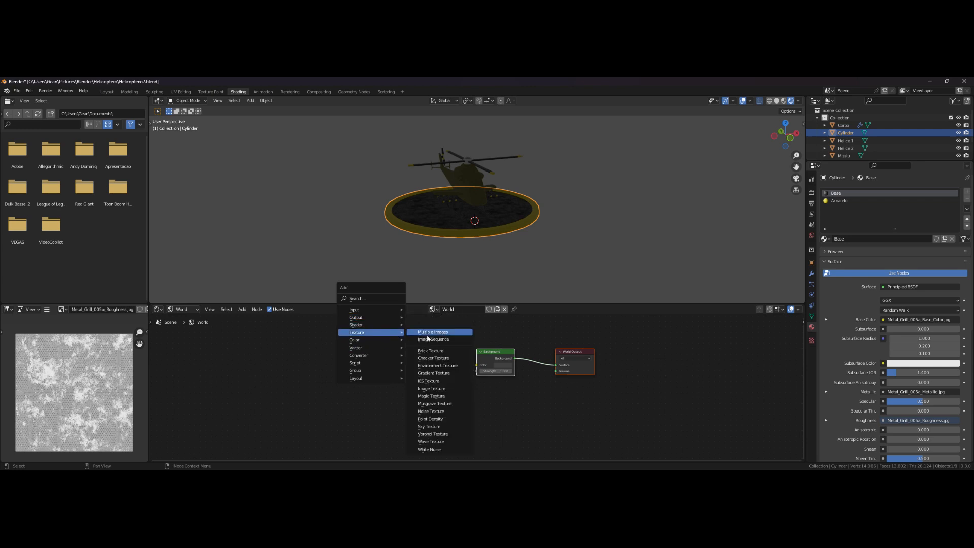
left_click(443, 368)
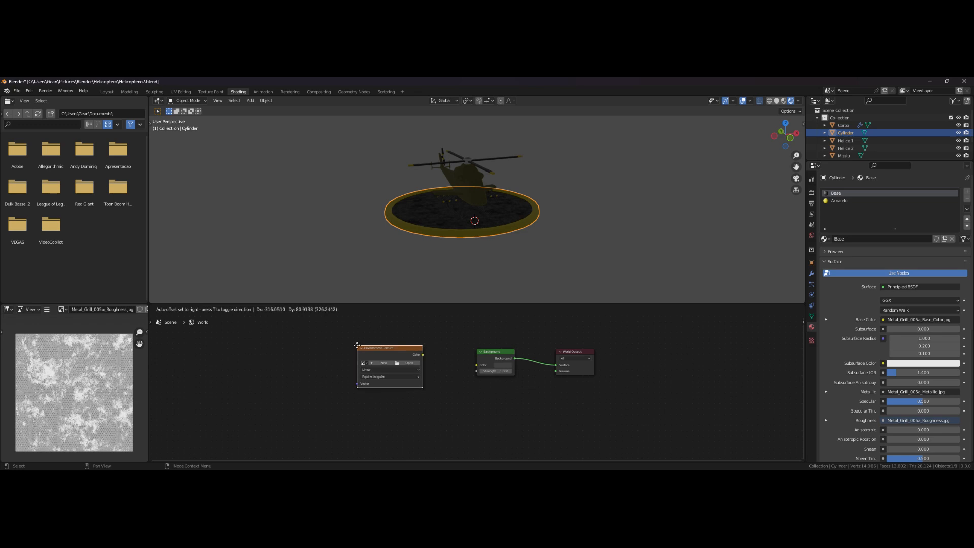
left_click(366, 351)
left_click(409, 366)
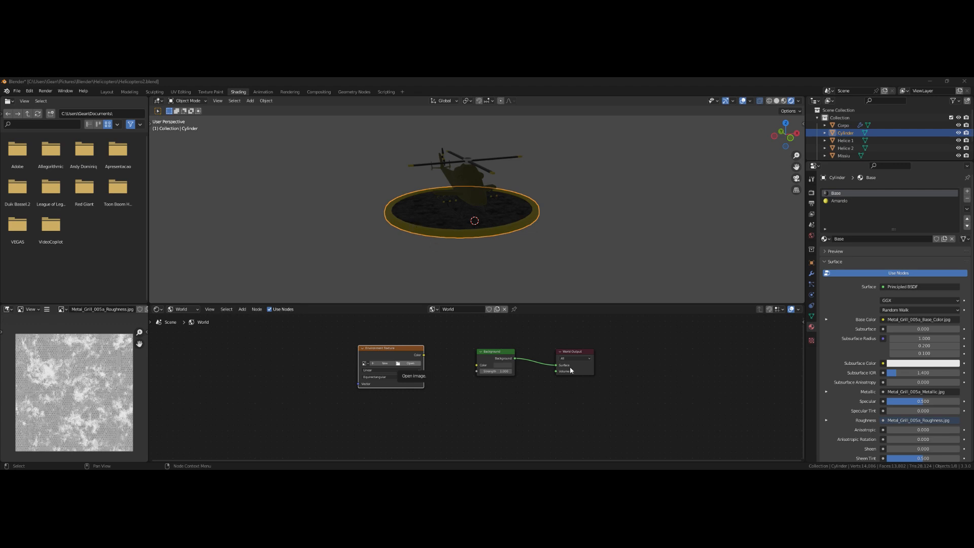
left_click(603, 385)
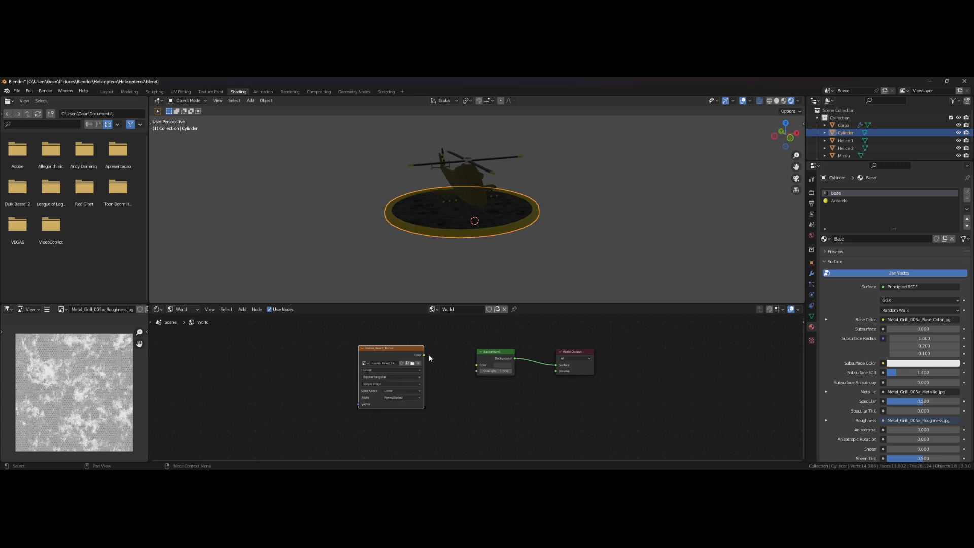
left_click_drag(424, 355, 477, 365)
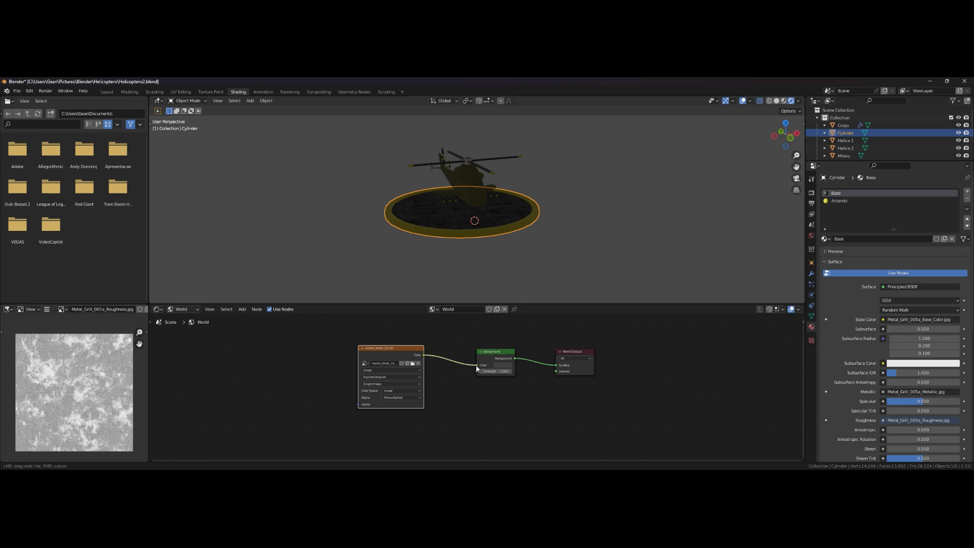
mouse_move(482, 269)
middle_mouse_down()
mouse_move(512, 259)
mouse_move(437, 266)
mouse_move(412, 255)
mouse_move(439, 245)
mouse_move(433, 224)
mouse_move(446, 215)
mouse_move(517, 230)
mouse_move(481, 271)
middle_mouse_up()
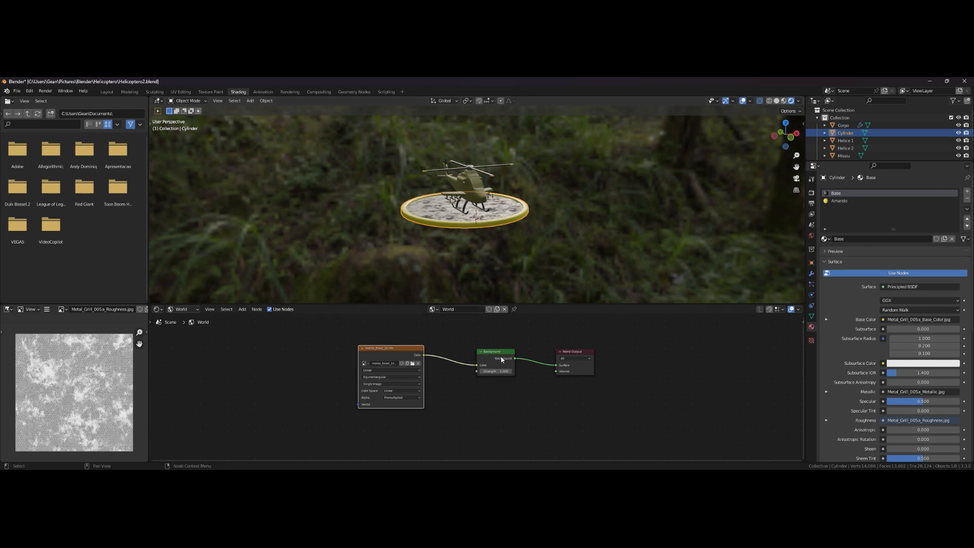
Duplicate the Background node, place the copy above the original, and move the World Output further away to make room.
left_click_drag(501, 356, 509, 374)
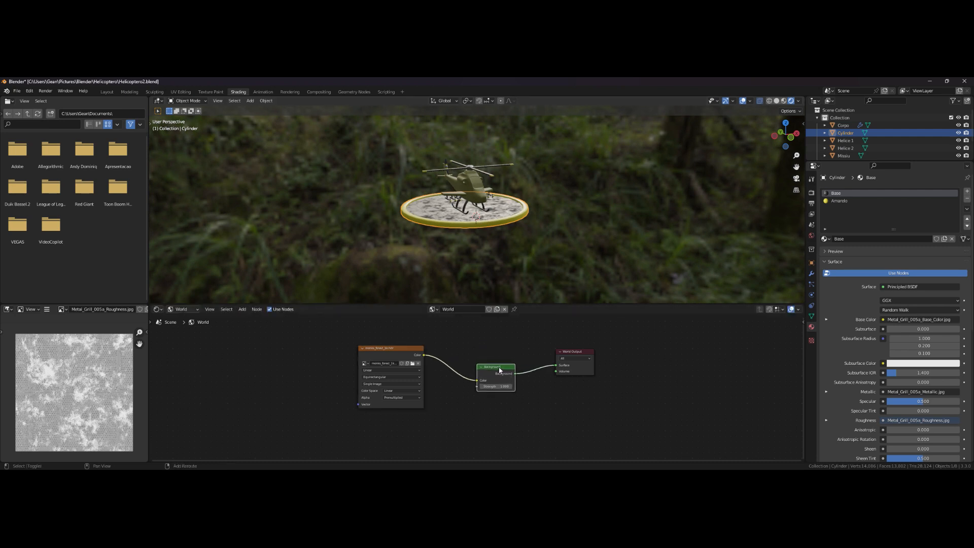
key("shift+d")
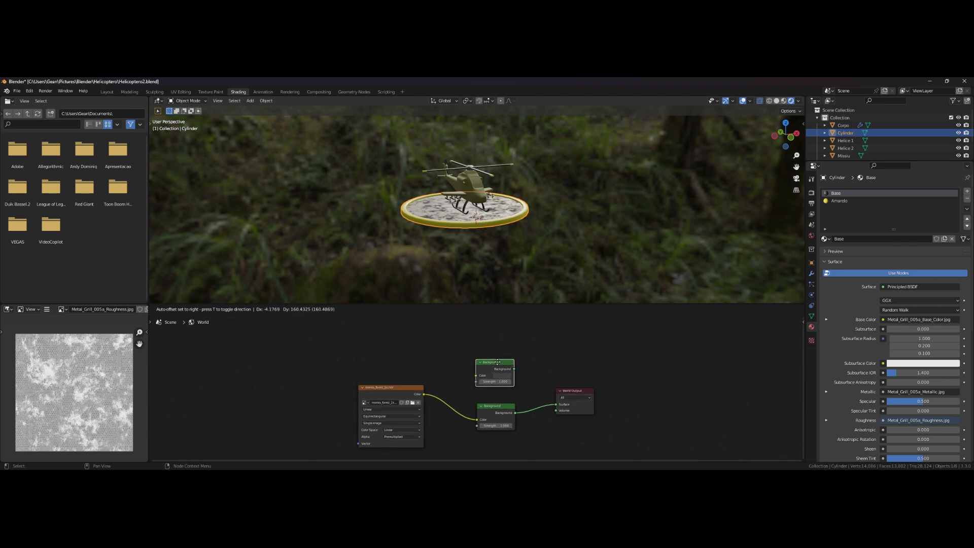
left_click(500, 365)
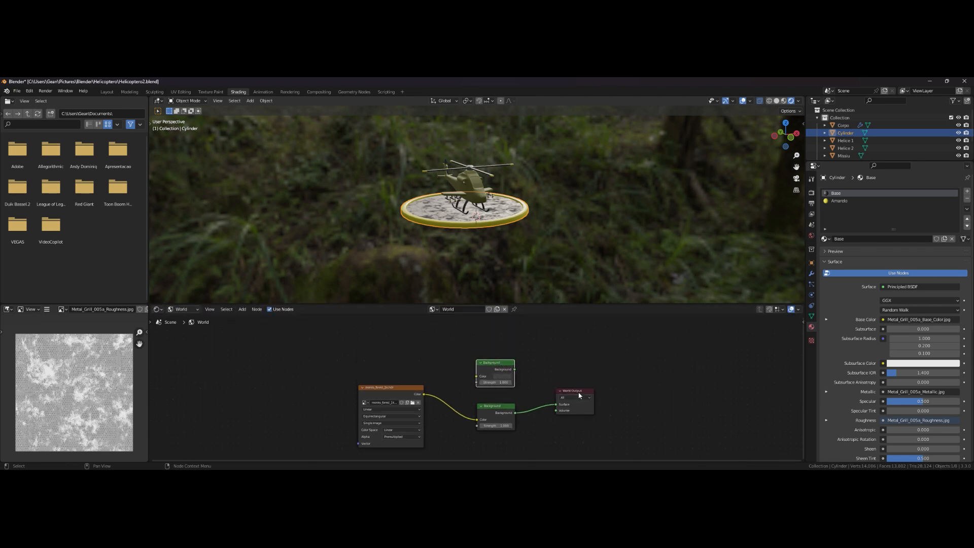
left_click_drag(578, 388, 617, 385)
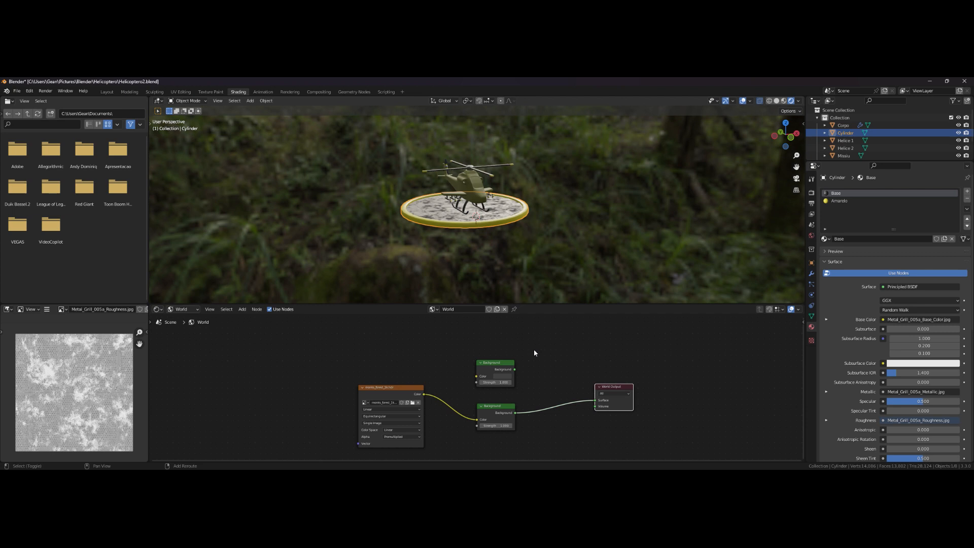
Add a Mix Shader, feed both Background nodes into its Shader inputs, and connect its output to the World Output Surface.
key("shift+a")
mouse_move(528, 344)
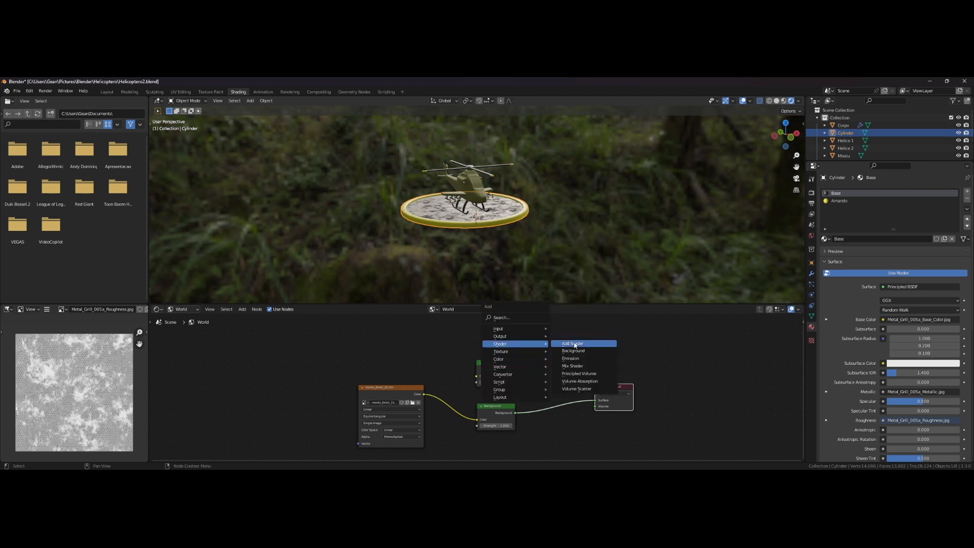
left_click(591, 365)
left_click(548, 366)
left_click_drag(515, 412, 543, 391)
left_click(510, 378)
left_click_drag(515, 369, 601, 401)
Brighten the color of the duplicated Background node to light grey.
middle_click_drag(517, 252, 540, 236)
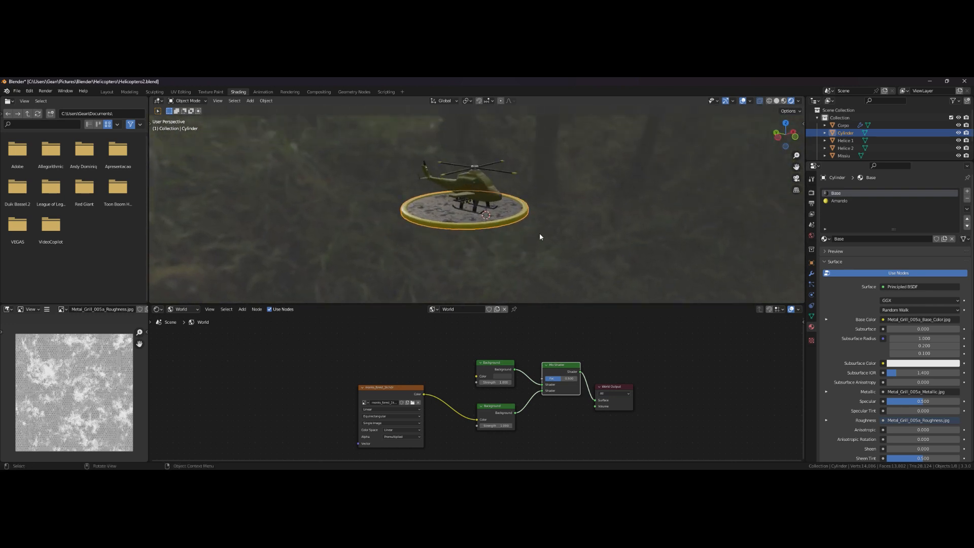
left_click(507, 376)
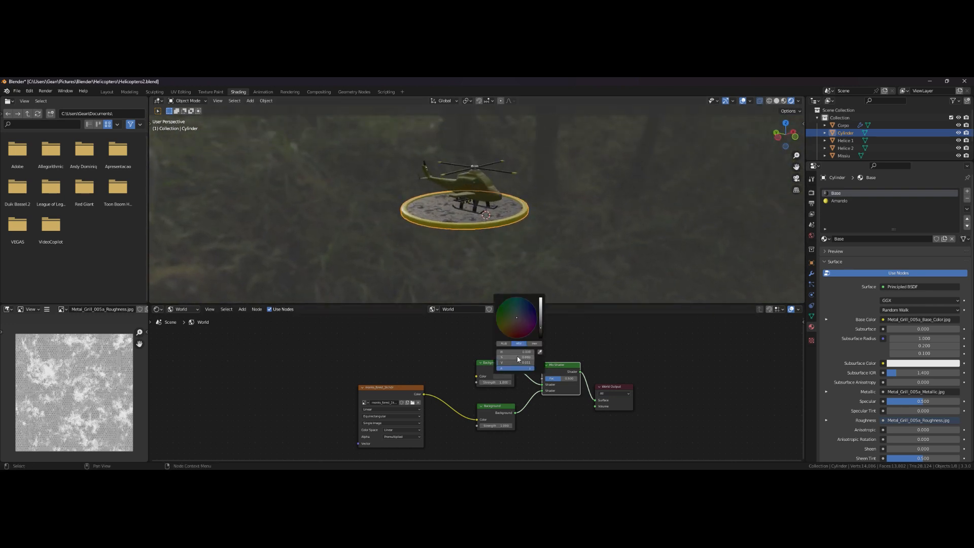
left_click_drag(542, 330, 543, 311)
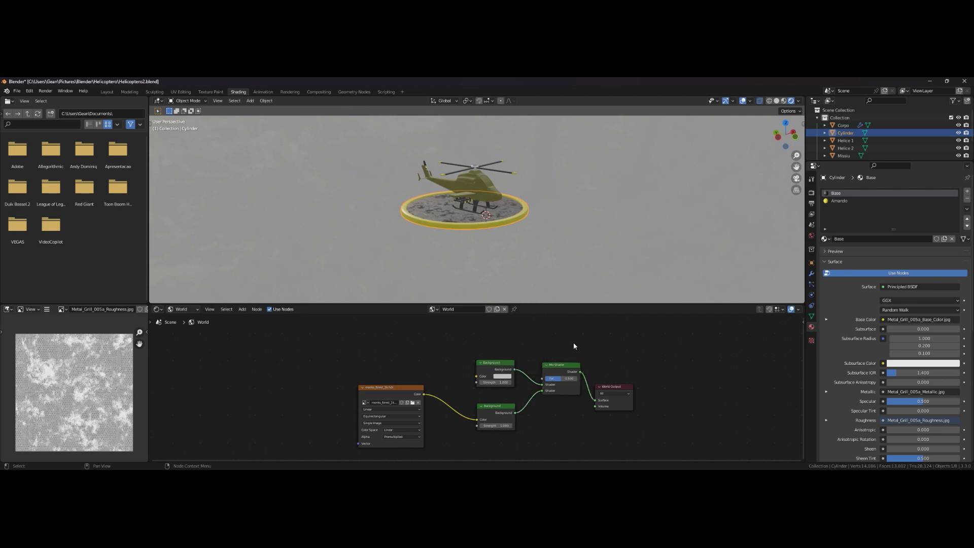
Add a Light Path node above the Environment Texture node.
key("shift+a")
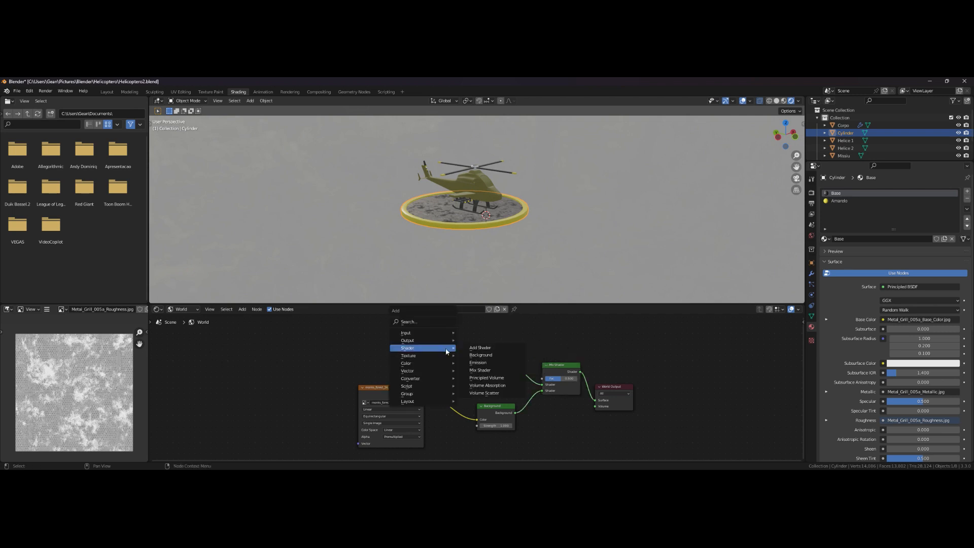
mouse_move(444, 343)
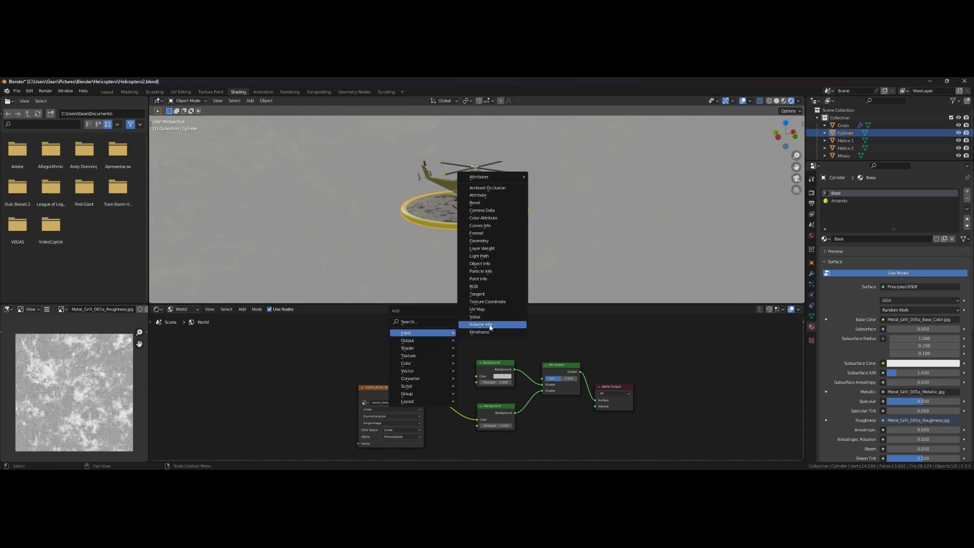
left_click(497, 256)
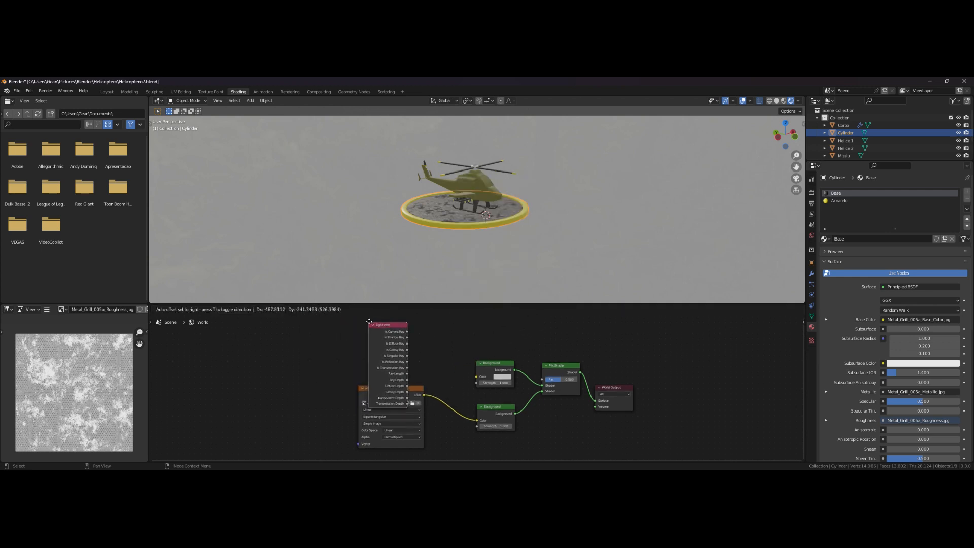
left_click(369, 349)
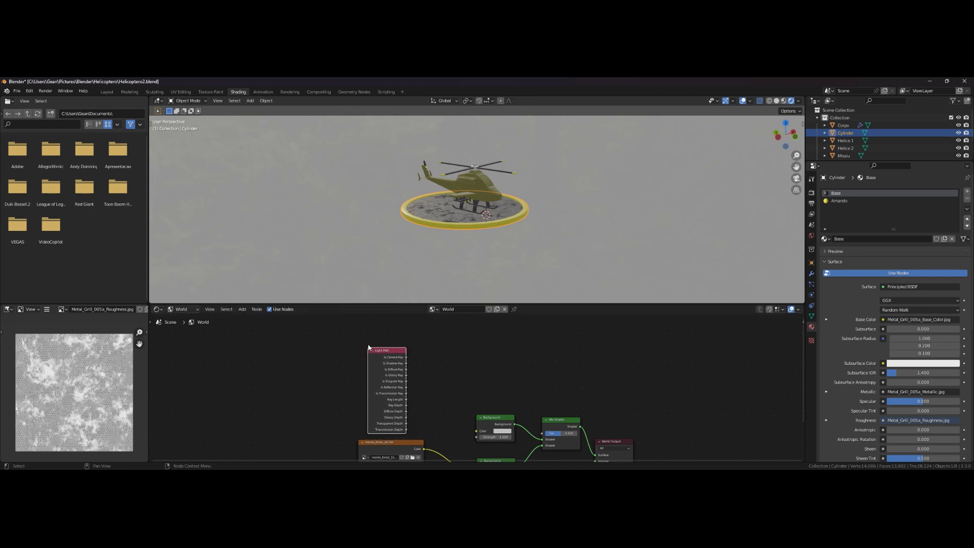
middle_click_drag(457, 376, 437, 337)
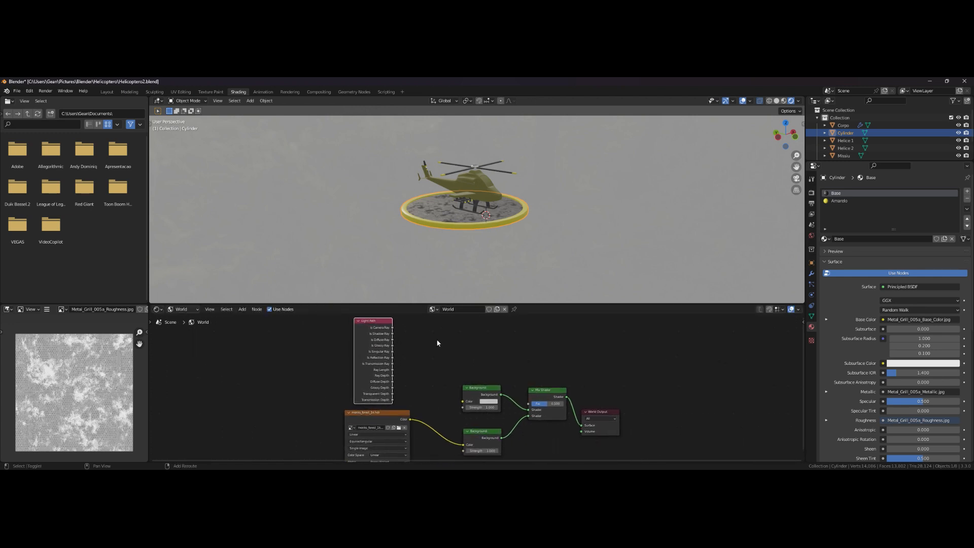
Rearrange the Background and Light Path nodes, and link Is Camera Ray to the Mix Shader's Fac input.
left_click_drag(485, 389, 457, 391)
left_click(476, 432)
left_click_drag(477, 435, 456, 454)
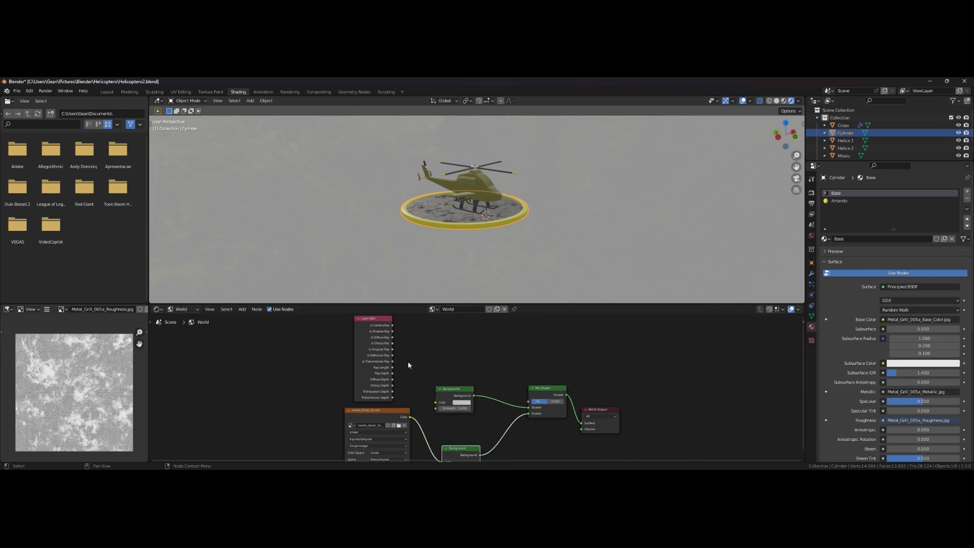
left_click_drag(377, 318, 449, 315)
left_click(459, 309)
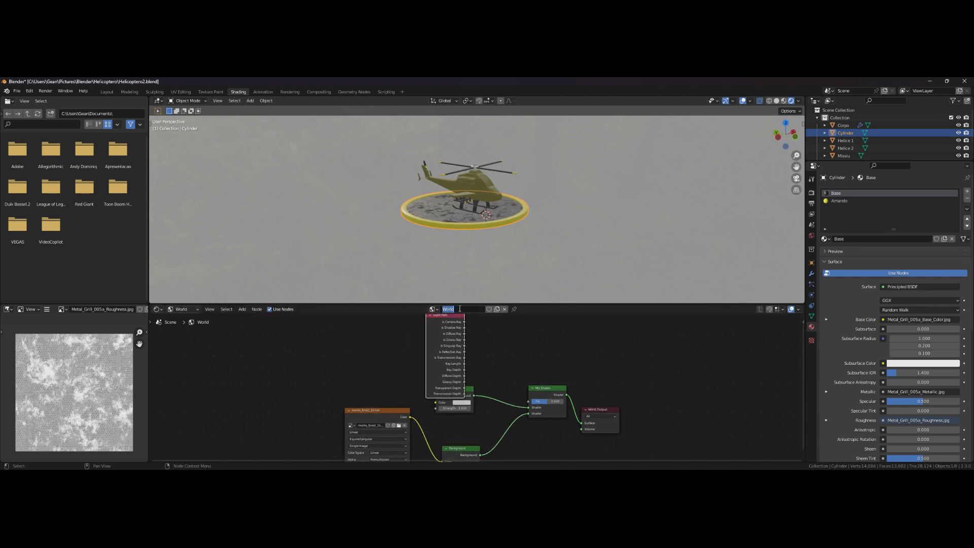
left_click(510, 345)
left_click_drag(464, 322, 492, 351)
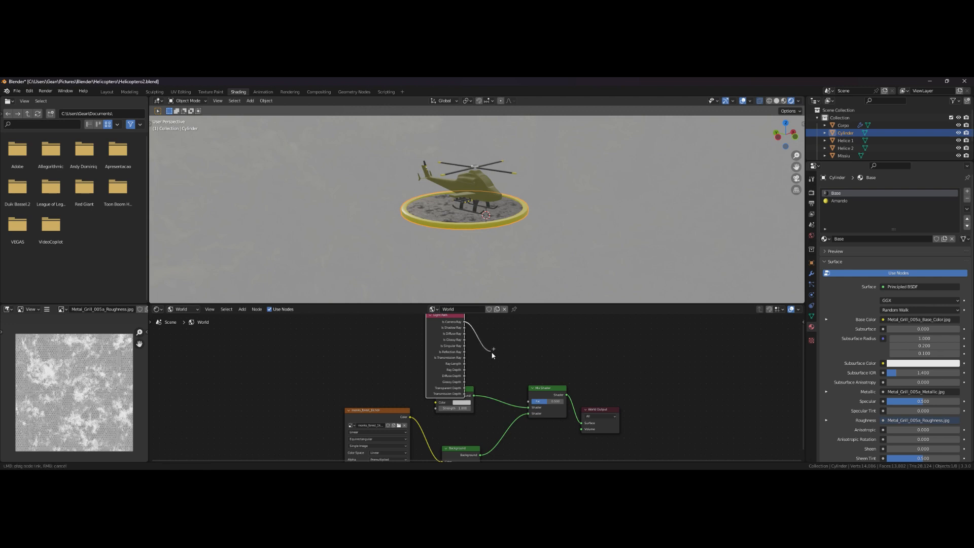
left_click_drag(518, 390, 531, 401)
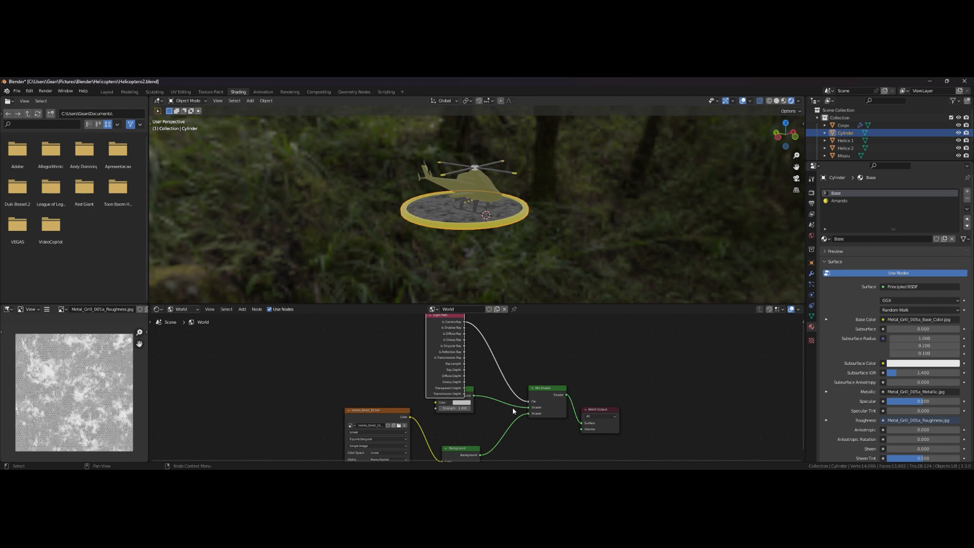
Swap the two Background links at the Mix Shader's Shader inputs.
middle_click_drag(528, 263, 435, 260)
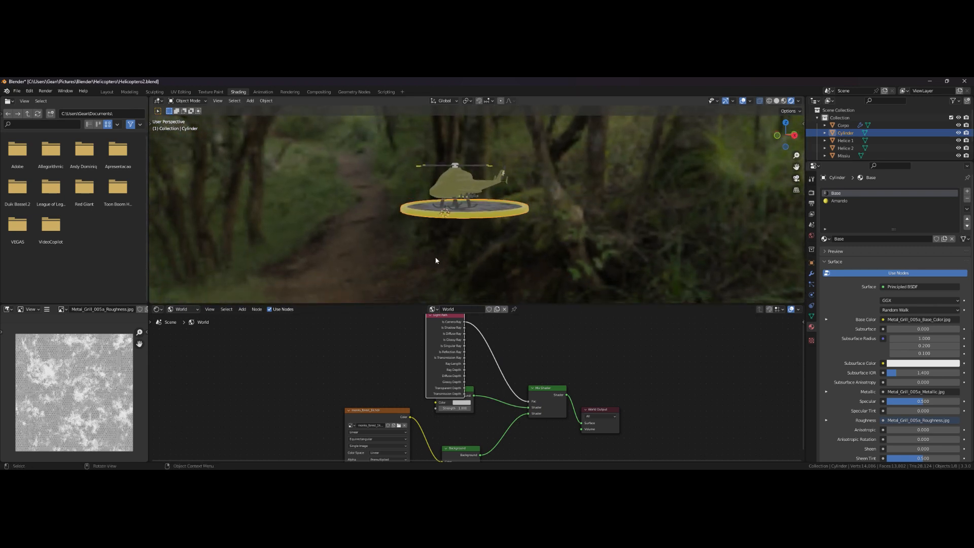
left_click_drag(528, 415, 530, 407)
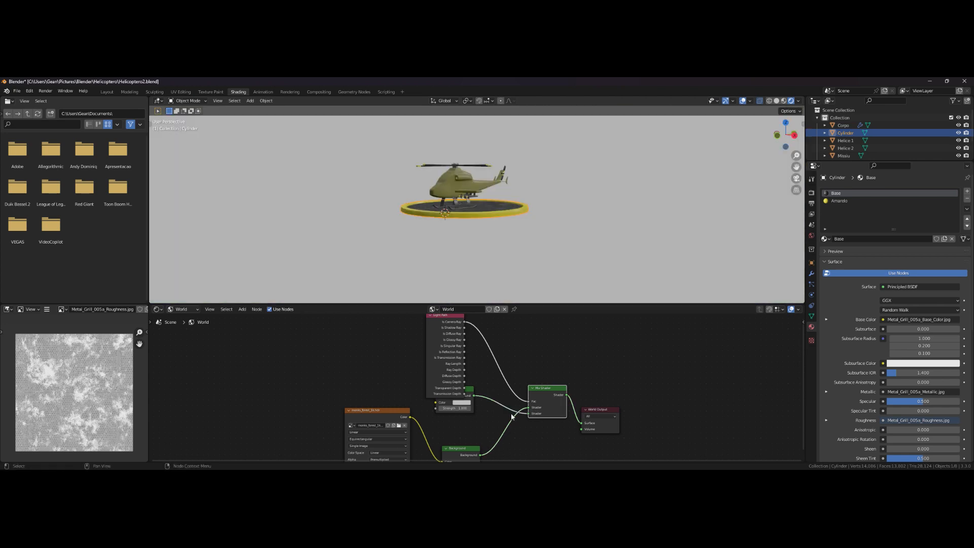
middle_click_drag(496, 280, 559, 260)
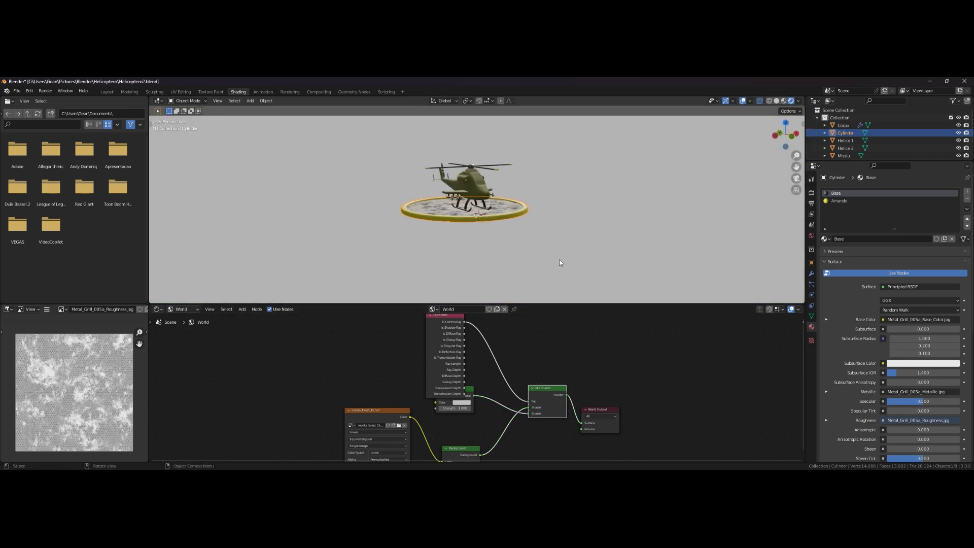
Move the plain Background node clear of the Light Path node and darken its color to a medium grey.
left_click_drag(471, 391, 479, 417)
left_click(477, 425)
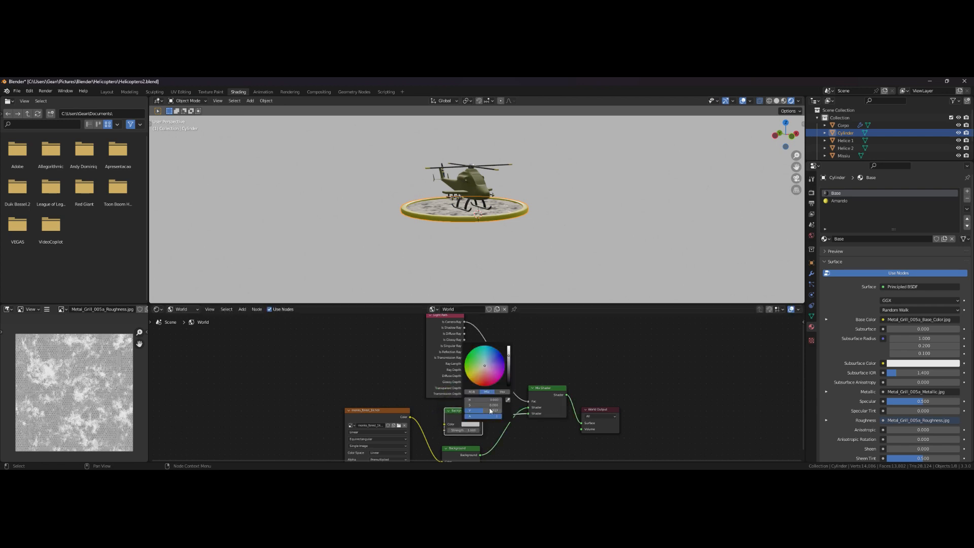
left_click_drag(510, 359, 508, 376)
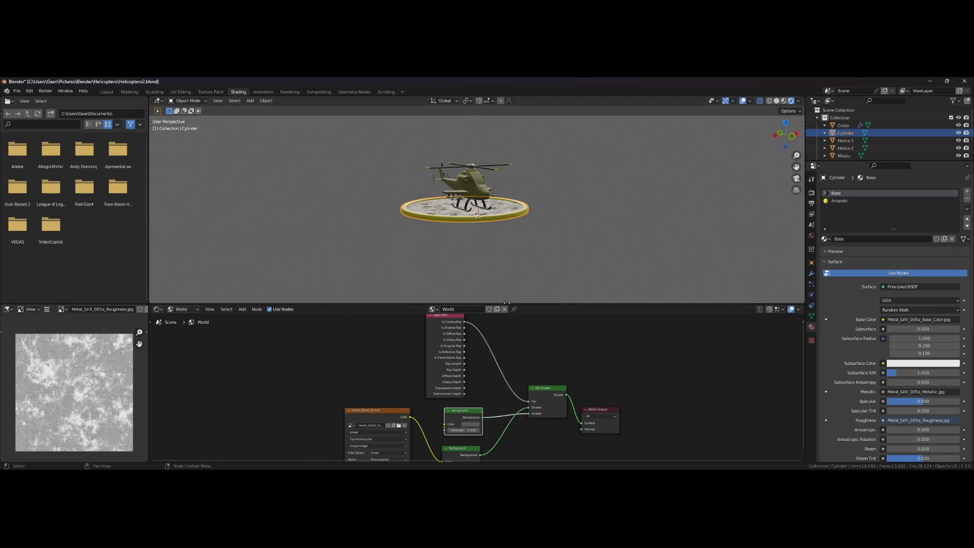
Select the helicopter body and lower its material's Roughness to 0.277.
middle_click_drag(507, 294, 464, 189)
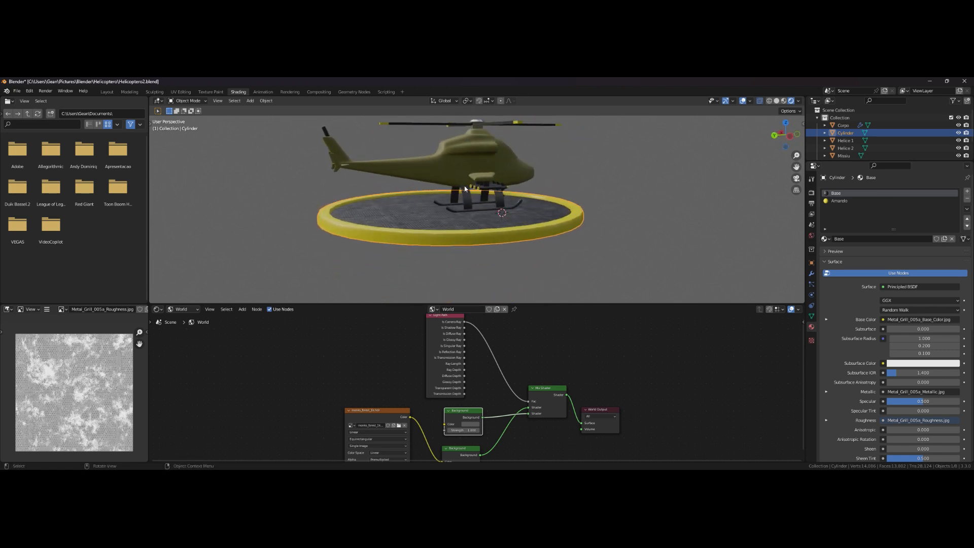
left_click(450, 170)
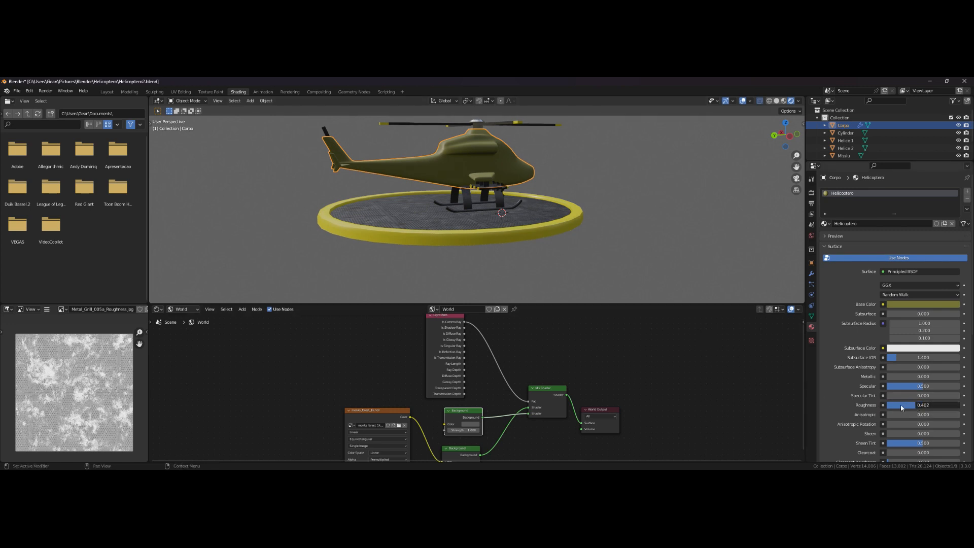
left_click_drag(893, 406, 895, 407)
middle_click_drag(621, 264, 476, 215)
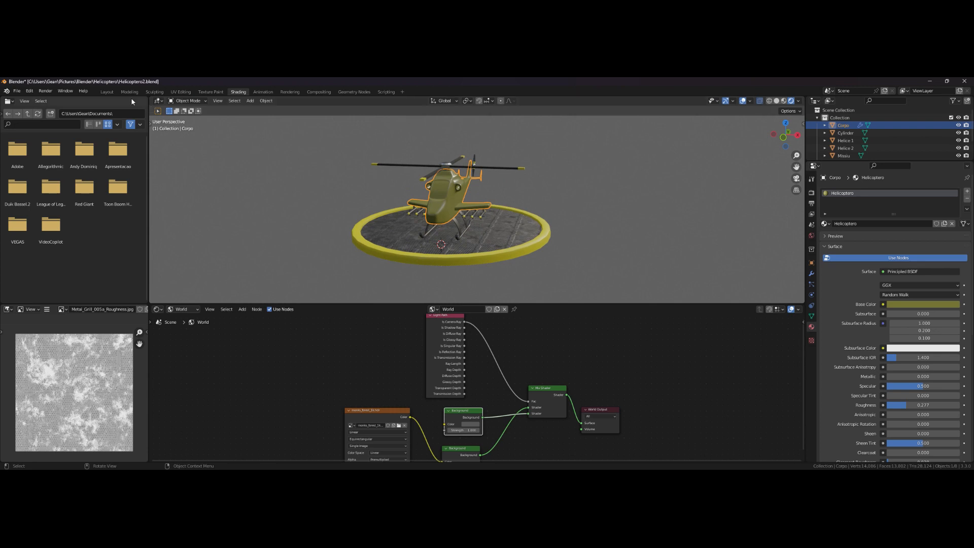
Switch to the Layout workspace and display its 3D viewport in Rendered shading.
left_click(106, 93)
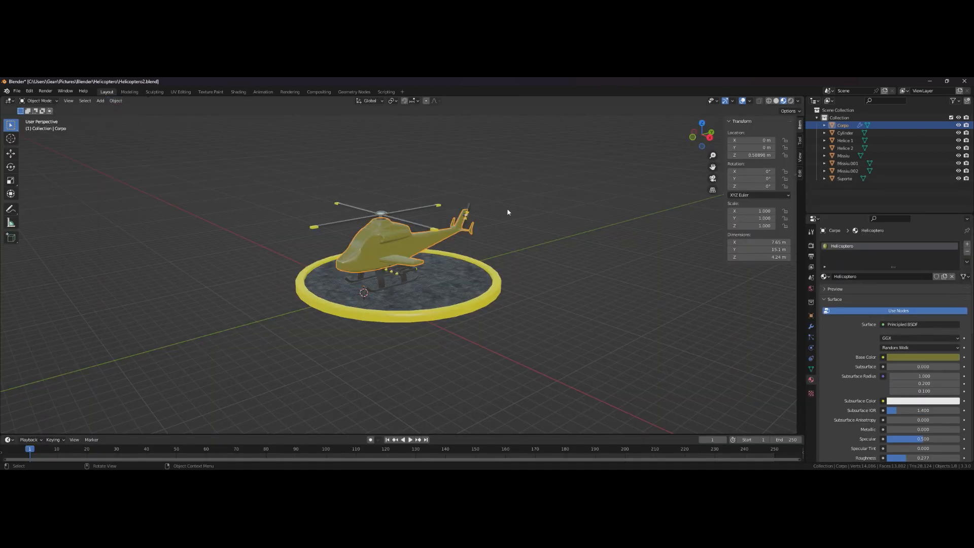
middle_click_drag(503, 231, 679, 152)
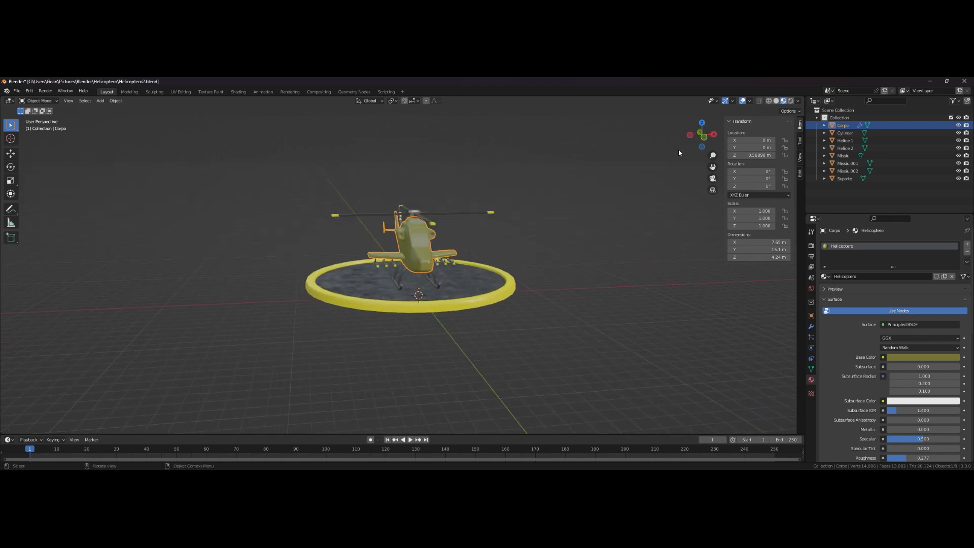
left_click(790, 100)
mouse_move(507, 217)
middle_mouse_down()
mouse_move(434, 211)
mouse_move(482, 233)
mouse_move(489, 220)
mouse_move(528, 233)
mouse_move(570, 222)
mouse_move(482, 241)
middle_mouse_up()
Hide the viewport overlays and the sidebar to view the helicopter and helipad unobstructed.
left_click(742, 102)
middle_click_drag(555, 239, 536, 228)
key("n")
middle_click_drag(530, 229, 584, 241)
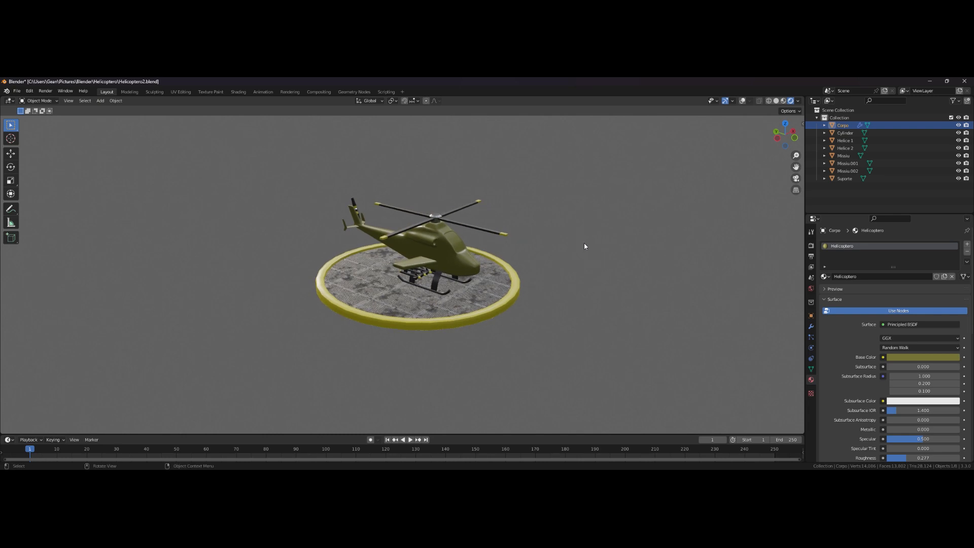
Turn the viewport overlays back on and view the whole model from further away.
left_click(742, 101)
scroll(482, 254, "down", 3)
mouse_move(482, 254)
middle_mouse_down()
mouse_move(473, 245)
mouse_move(473, 256)
middle_mouse_up()
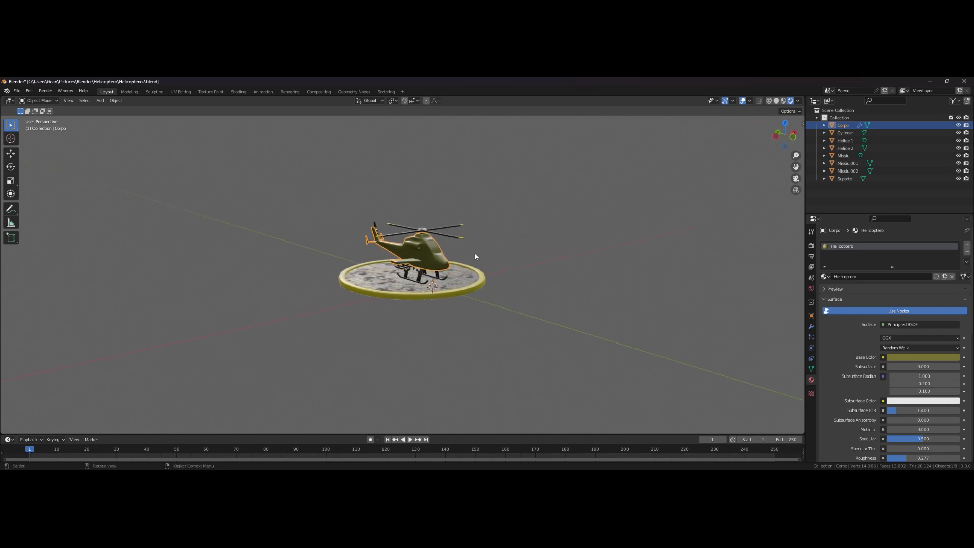
Save the helicopter blend file and look at the finished model from another side.
left_click(17, 91)
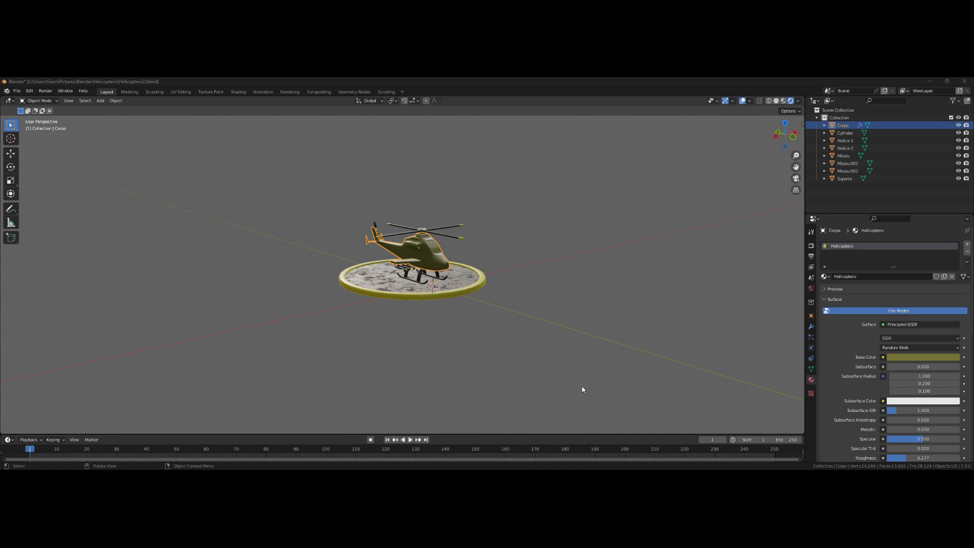
key("ctrl+s")
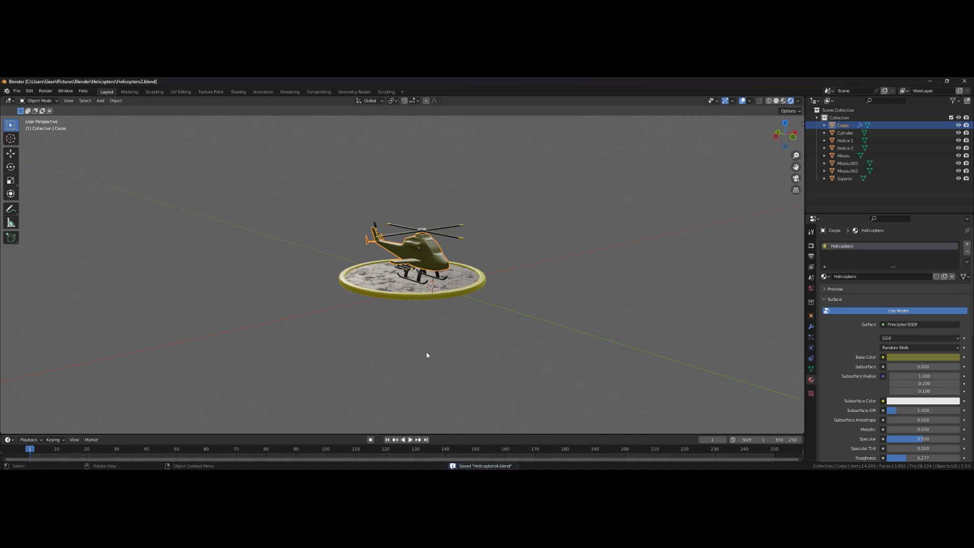
middle_click_drag(528, 311, 436, 277)
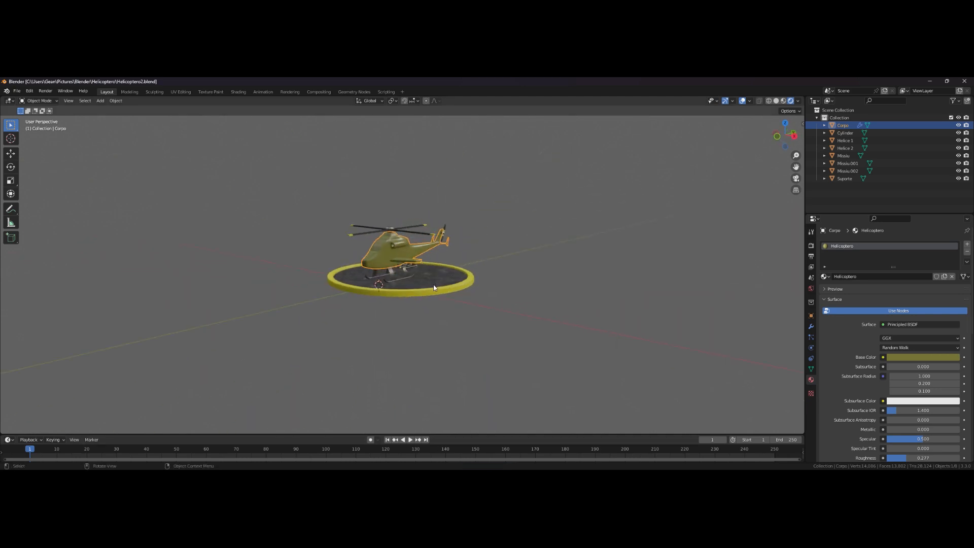